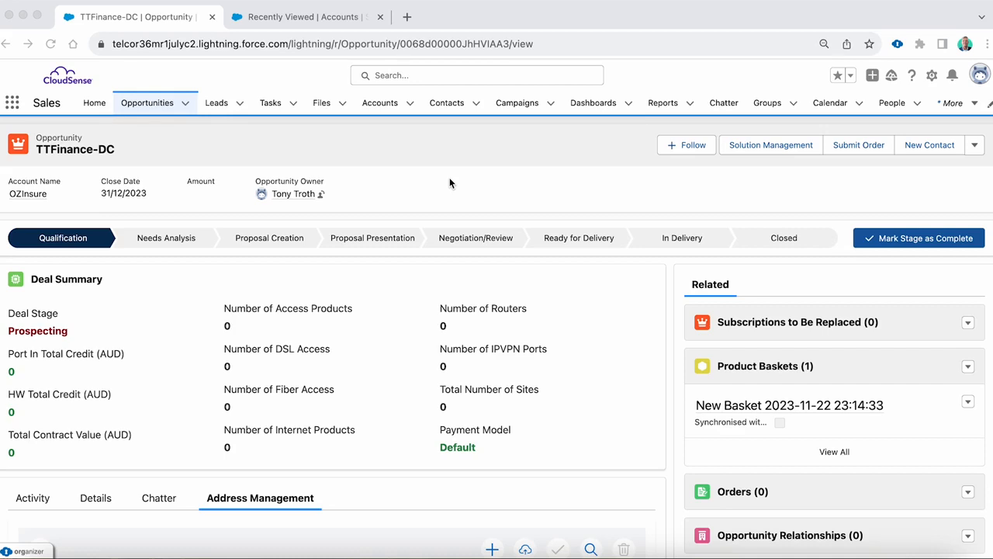
- Open the OZInsure account record and show its Address Management section
left_click(301, 19)
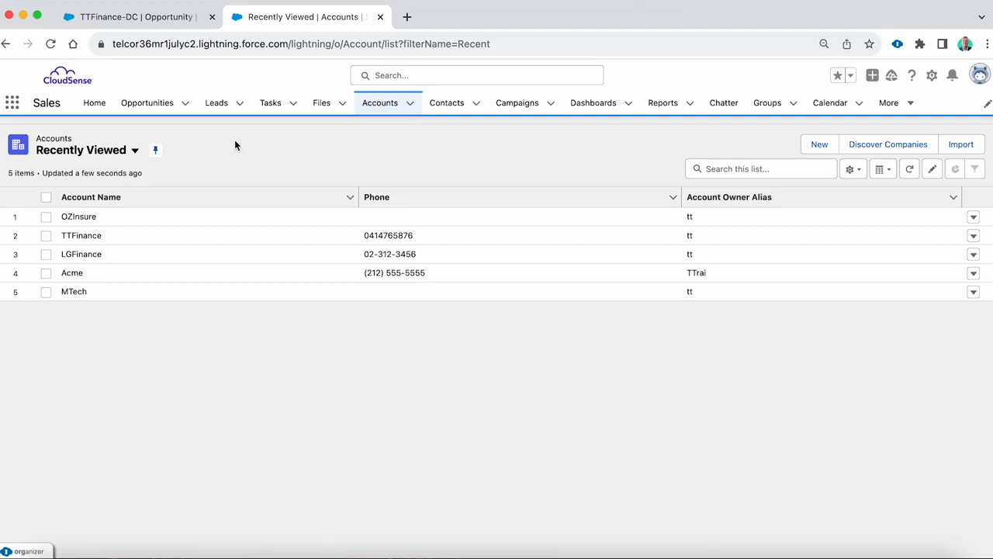
left_click(83, 217)
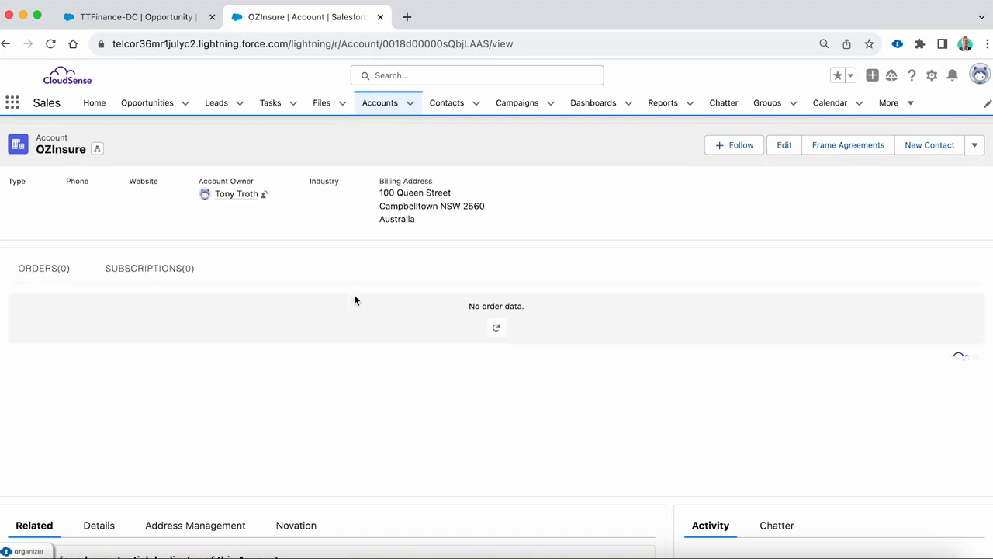
scroll(354, 301, "down", 3)
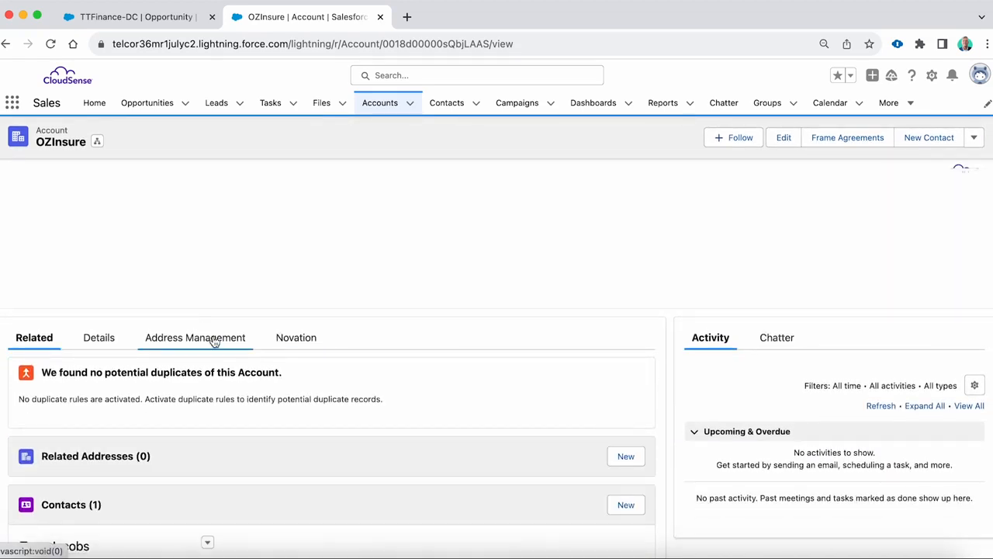
left_click(215, 341)
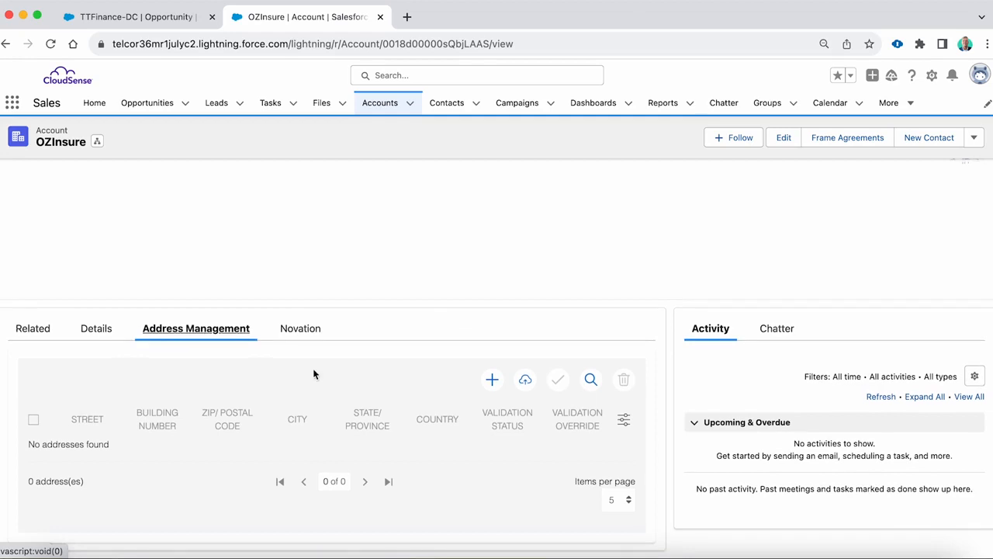
- Add a new address to the account, filling in street, building number, postal code, city, state and country, and save it
left_click(491, 380)
left_click(370, 271)
type("George Street")
key("Tab")
type("100")
key("Tab")
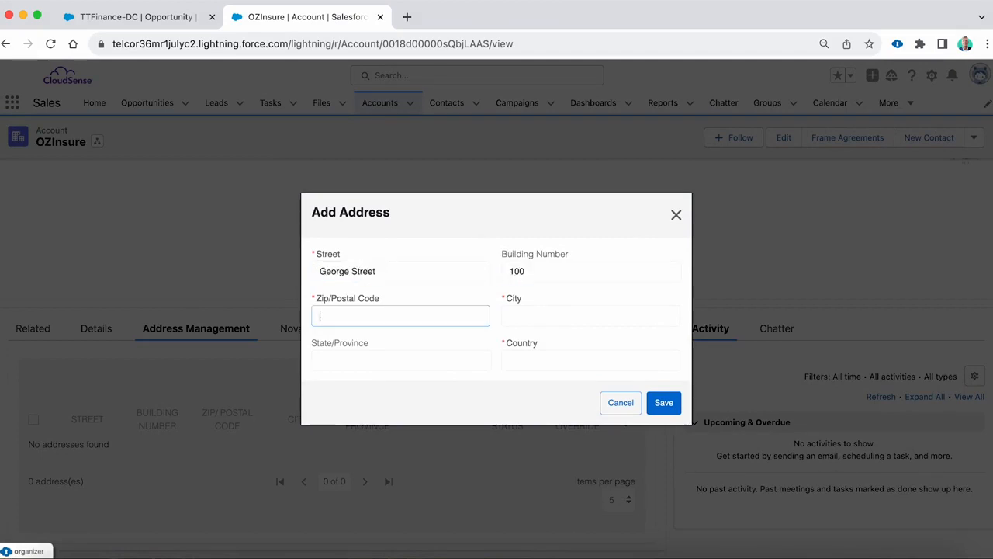
type("2000")
key("Tab")
type("Sydney")
key("Tab")
type("NSW")
key("Tab")
type("Australia")
left_click(663, 402)
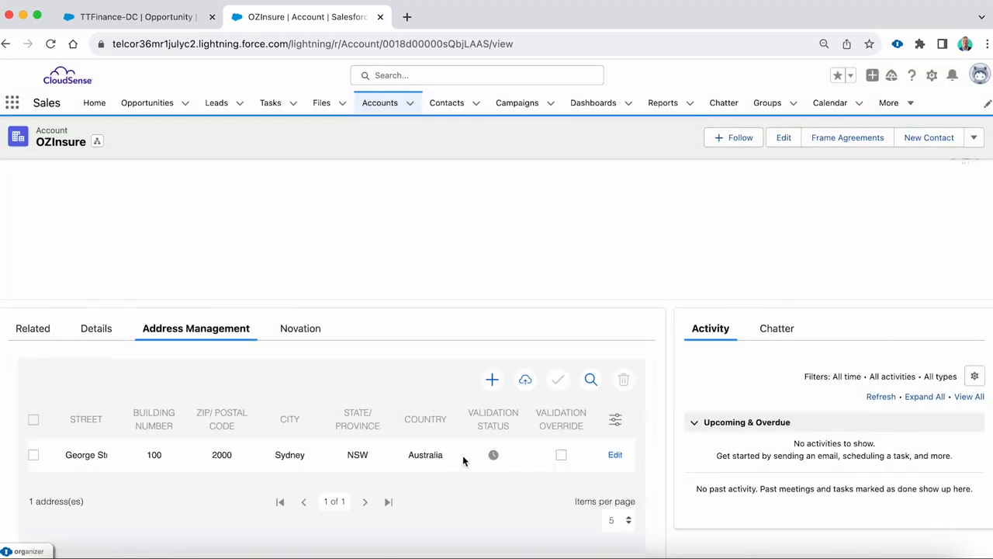
- Import the CSV file Addresses 1 into the account's address list
scroll(447, 386, "down", 1)
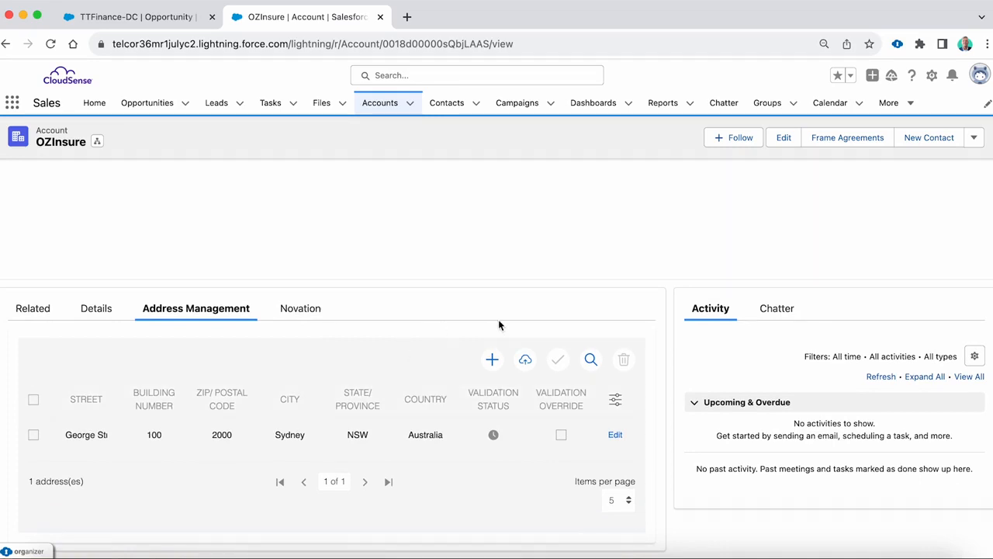
left_click(525, 360)
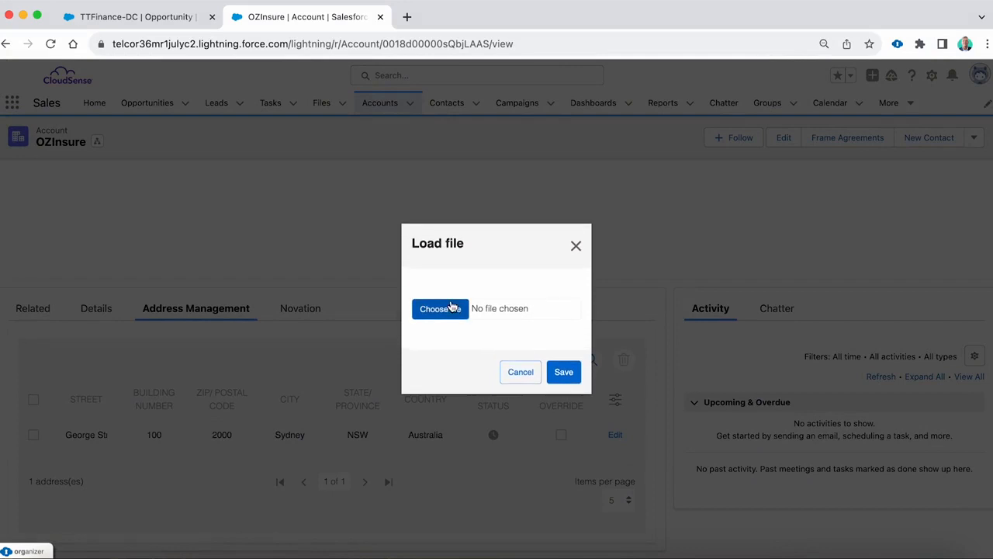
left_click(450, 308)
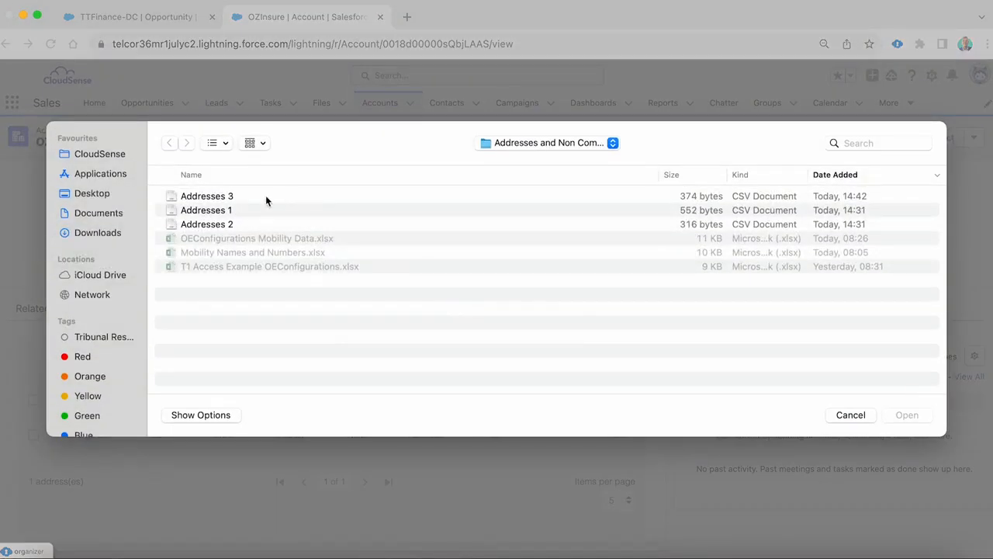
double_click(221, 211)
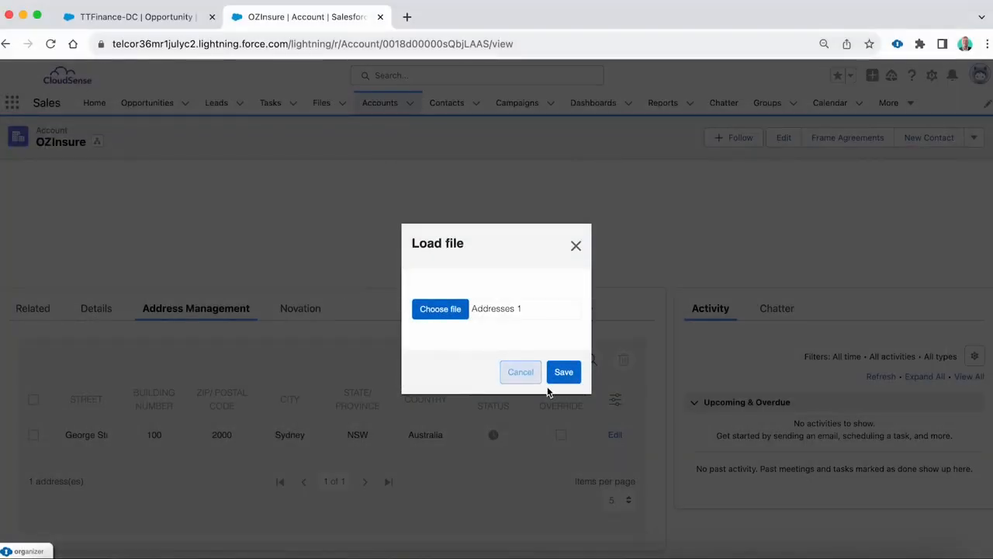
left_click(572, 374)
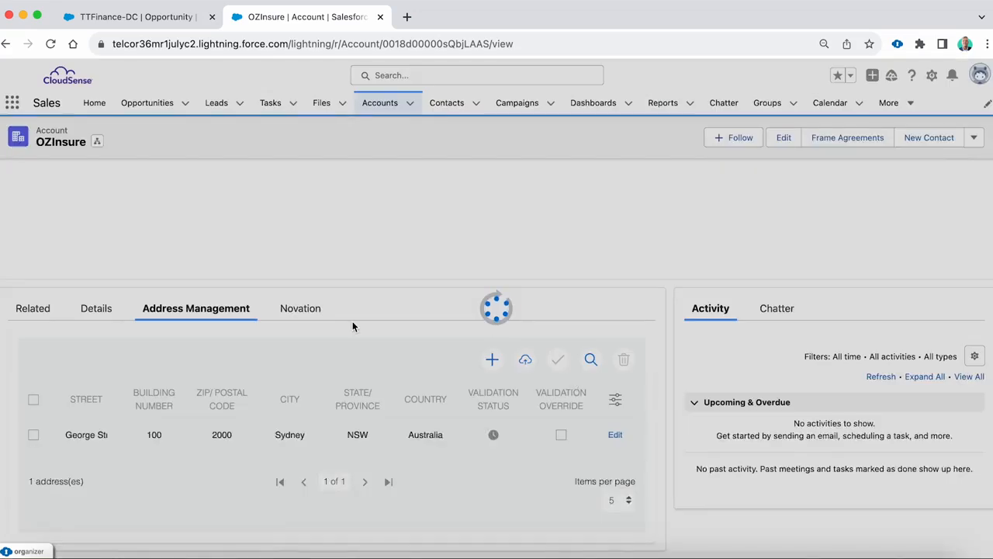
- Set the account's address list to show 10 items per page and look through the imported addresses
scroll(347, 348, "down", 2)
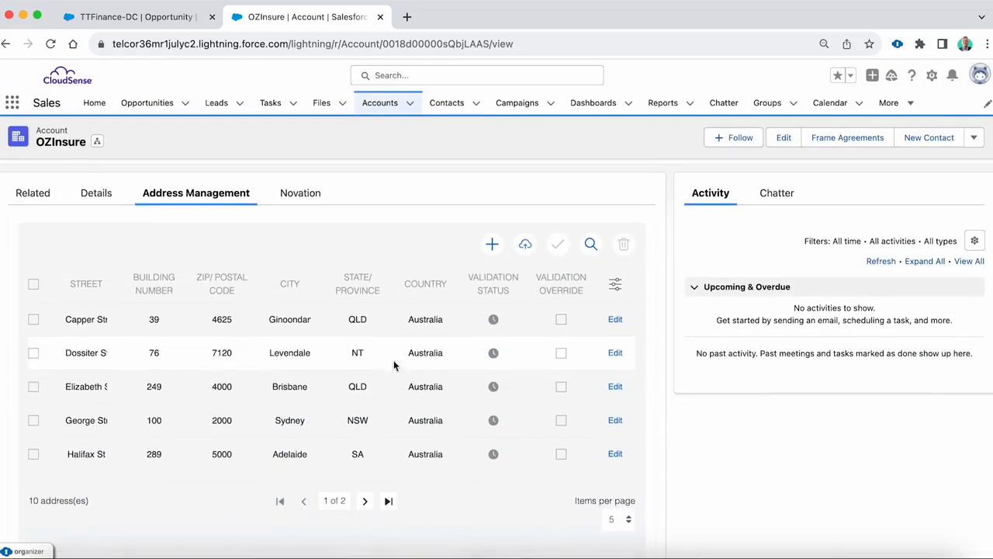
left_click(616, 519)
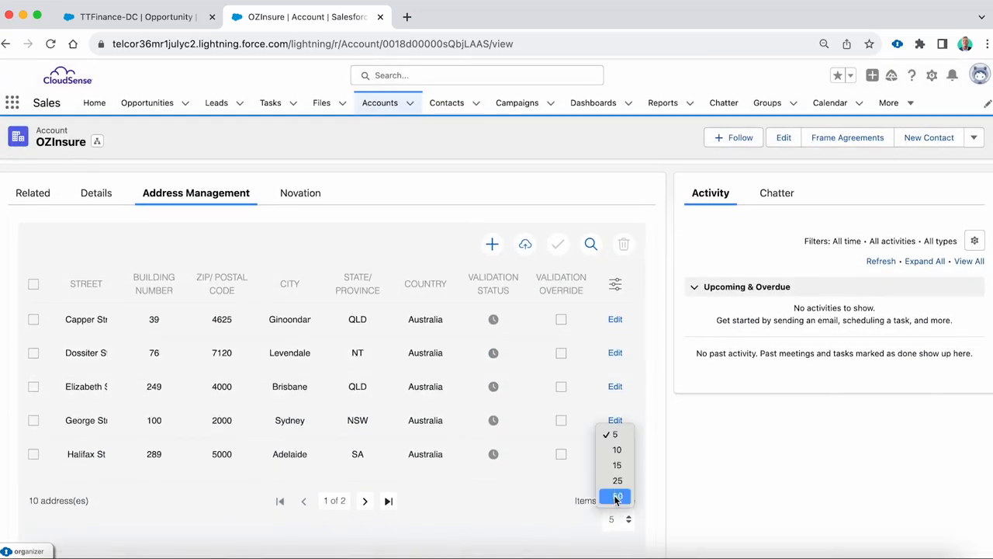
left_click(618, 450)
scroll(129, 339, "down", 2)
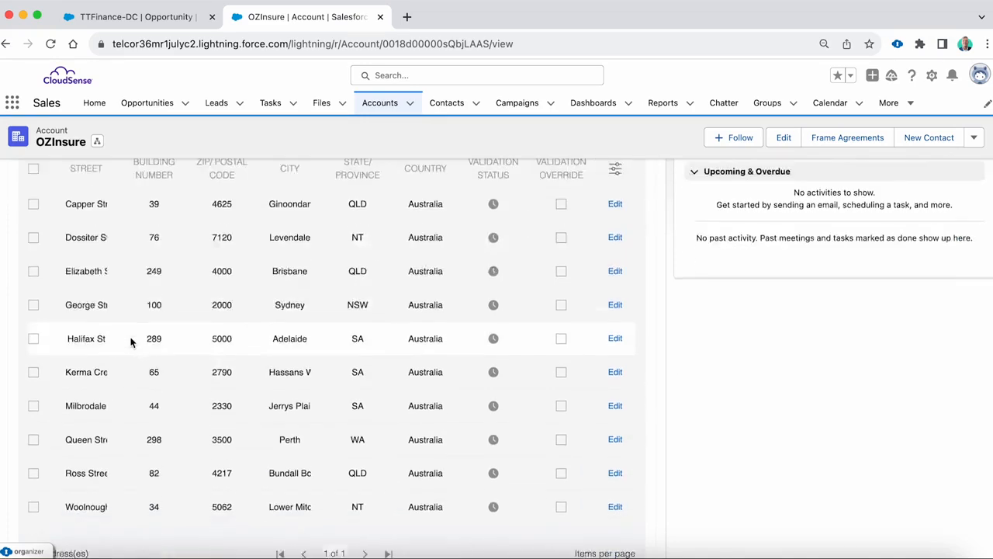
scroll(130, 342, "up", 2)
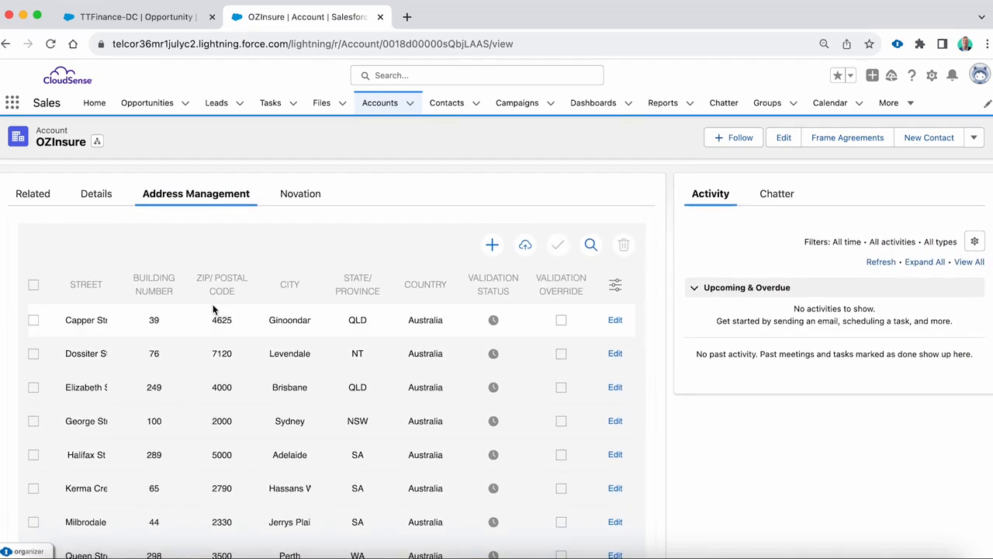
- Examine which fields the address filter offers, and close the filter without applying it
left_click(590, 246)
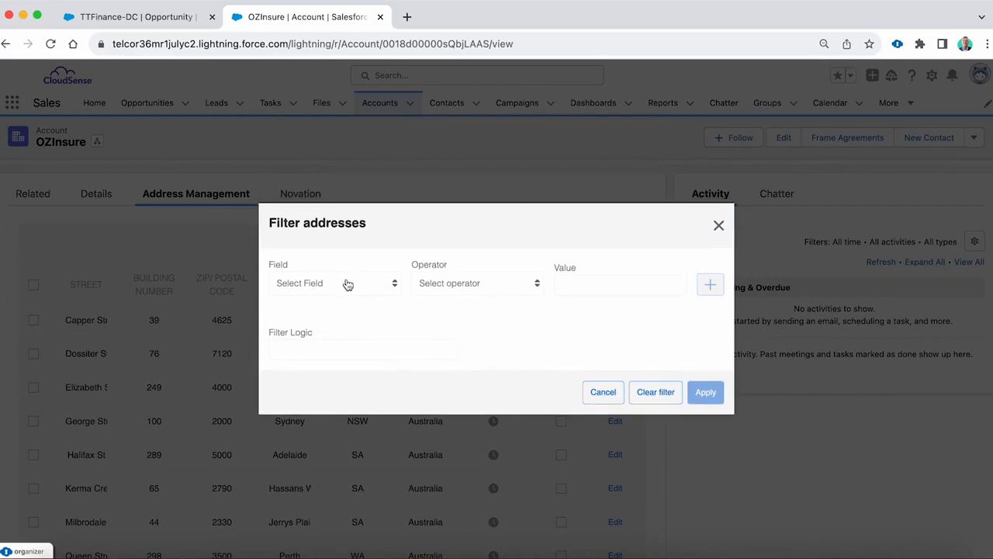
left_click(348, 284)
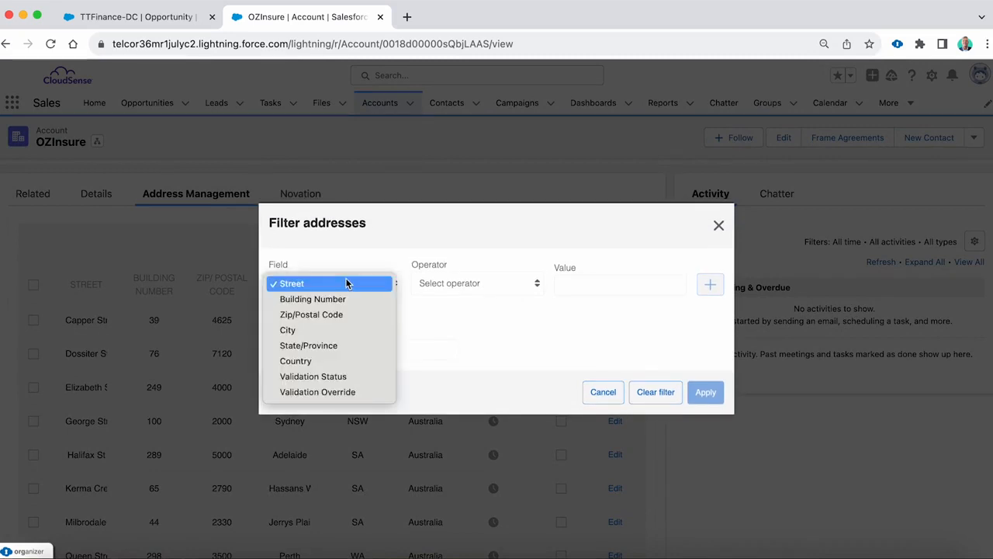
left_click(500, 318)
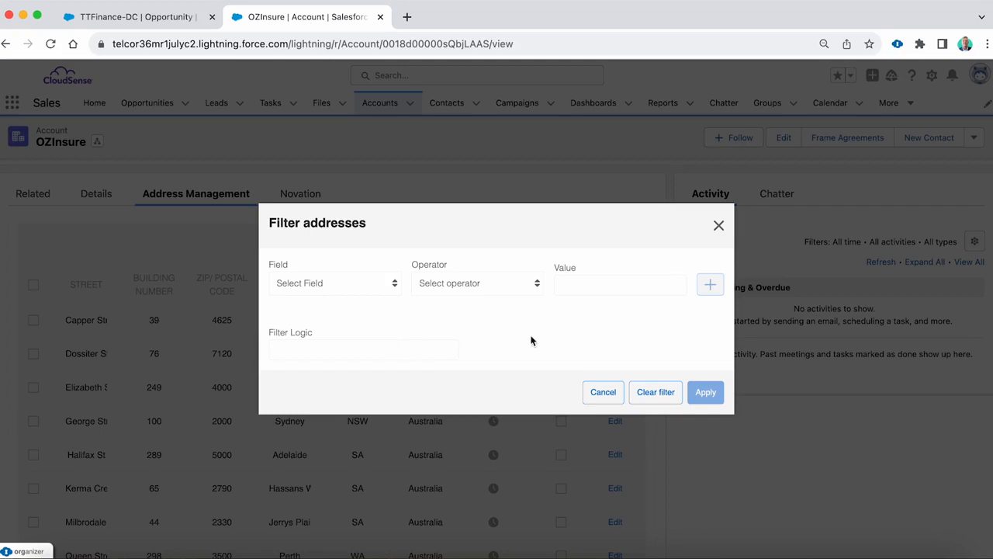
left_click(603, 393)
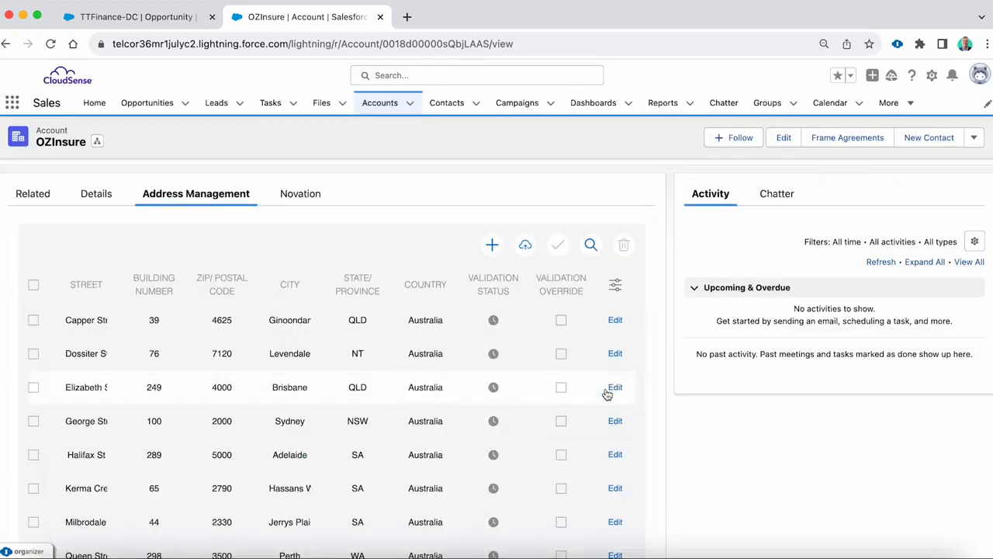
- Validate all addresses in the account's list at once and leave the rows deselected
left_click(34, 286)
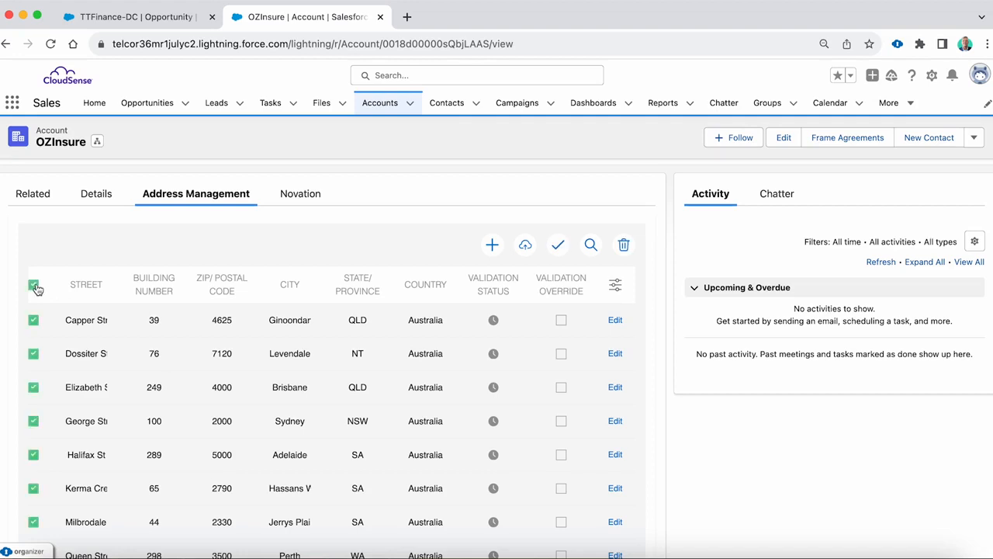
left_click(565, 248)
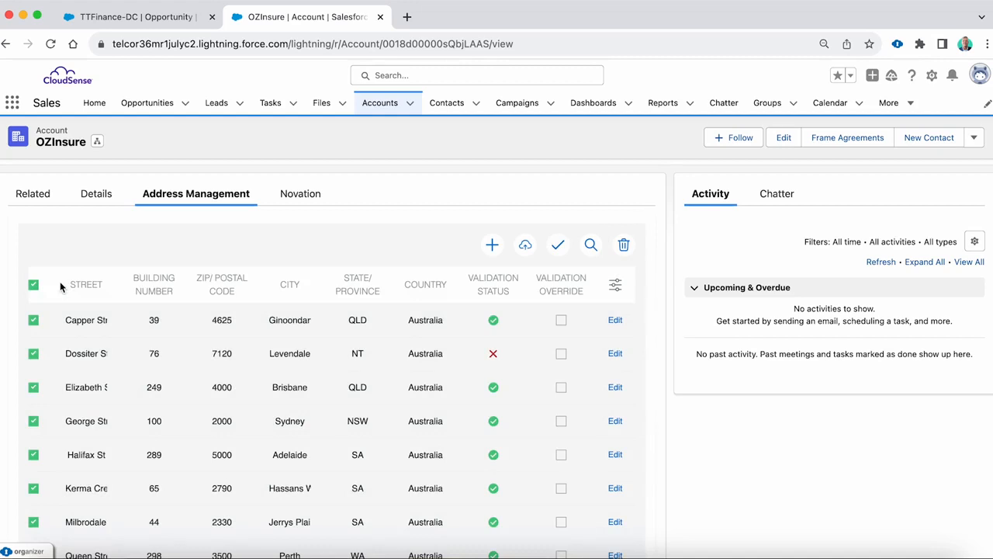
left_click(33, 284)
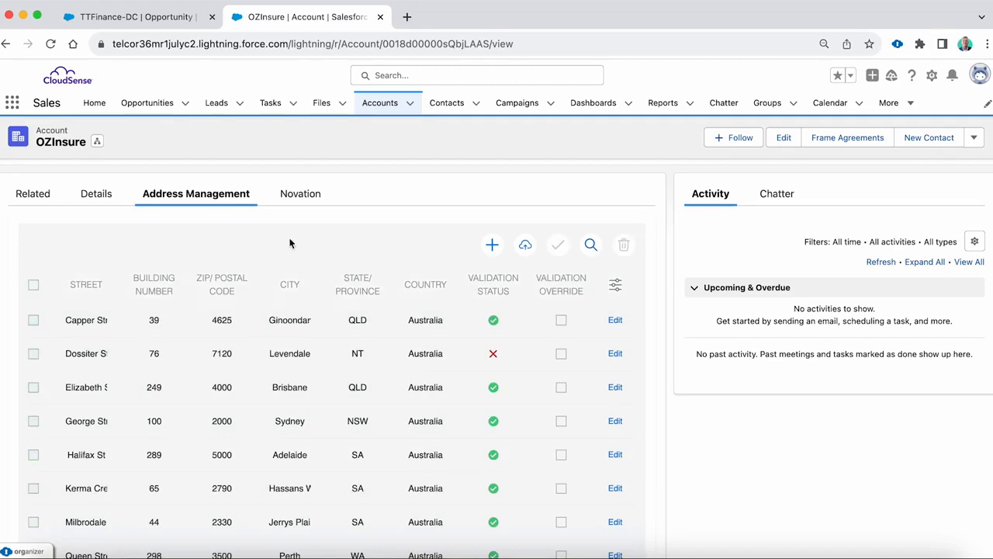
- Turn on Validation Override for the Levendale address and update its row
scroll(372, 200, "down", 1)
scroll(337, 211, "down", 1)
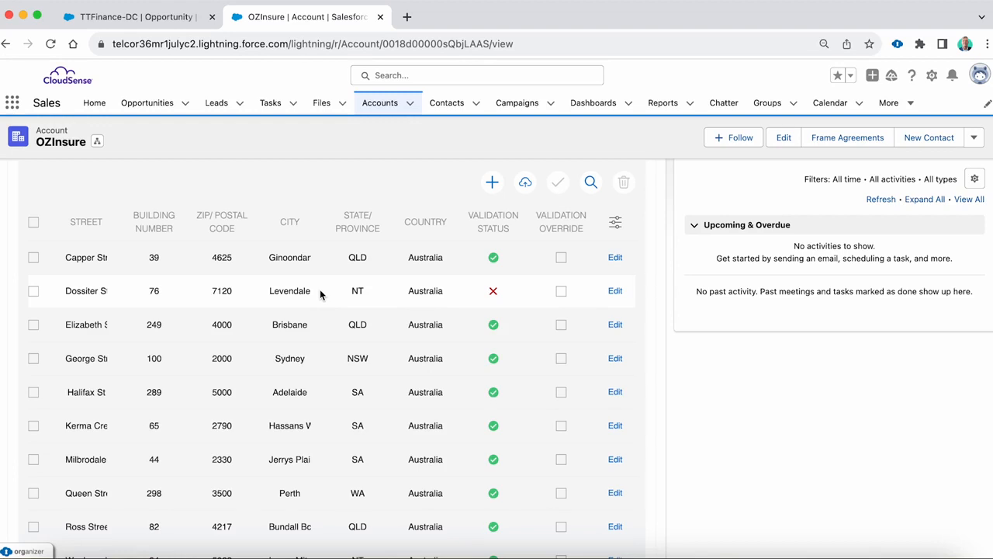
left_click(616, 295)
left_click(542, 291)
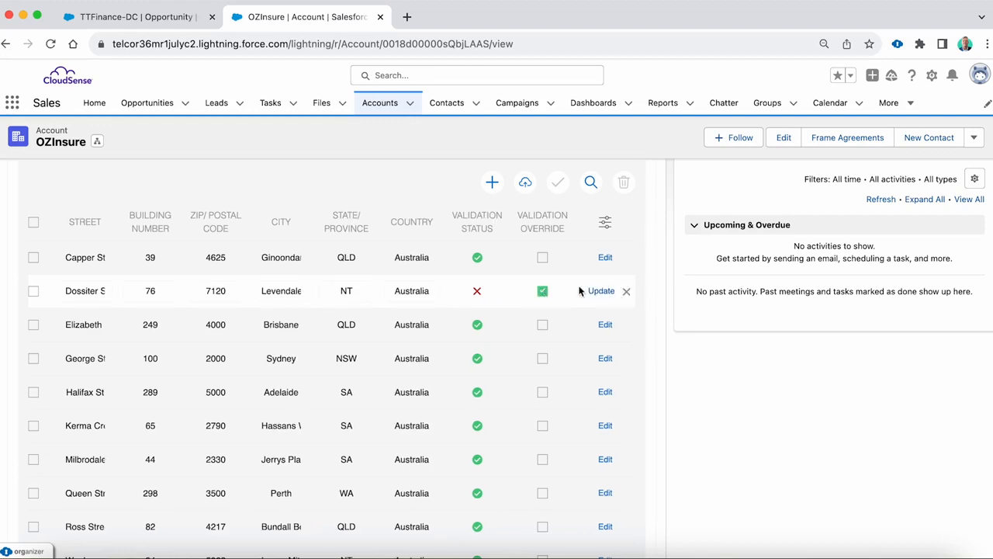
left_click(598, 291)
scroll(215, 270, "down", 1)
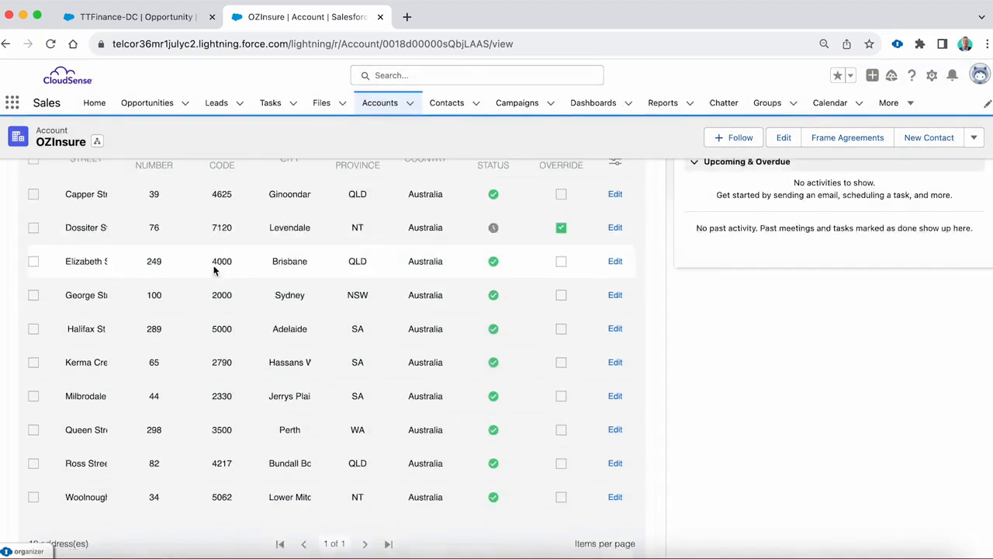
scroll(214, 400, "up", 2)
scroll(208, 397, "up", 4)
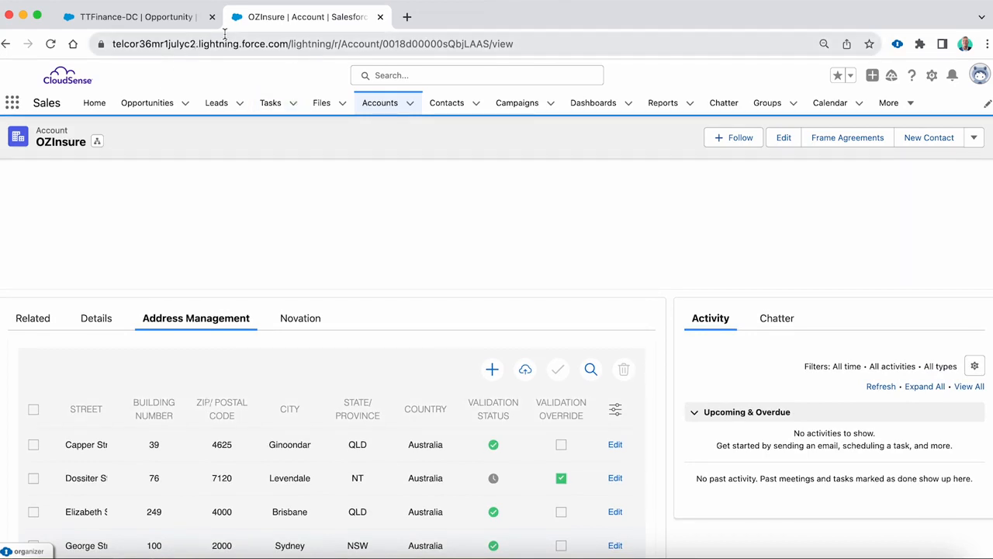
- Switch to the TTFinance-DC opportunity and import the CSV file Addresses 2 into its address list
left_click(169, 21)
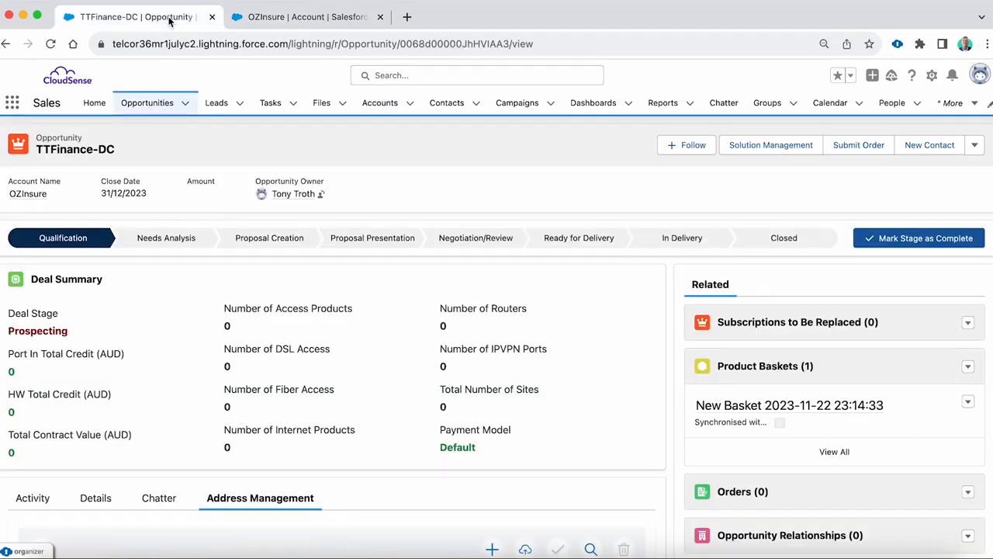
scroll(372, 182, "down", 3)
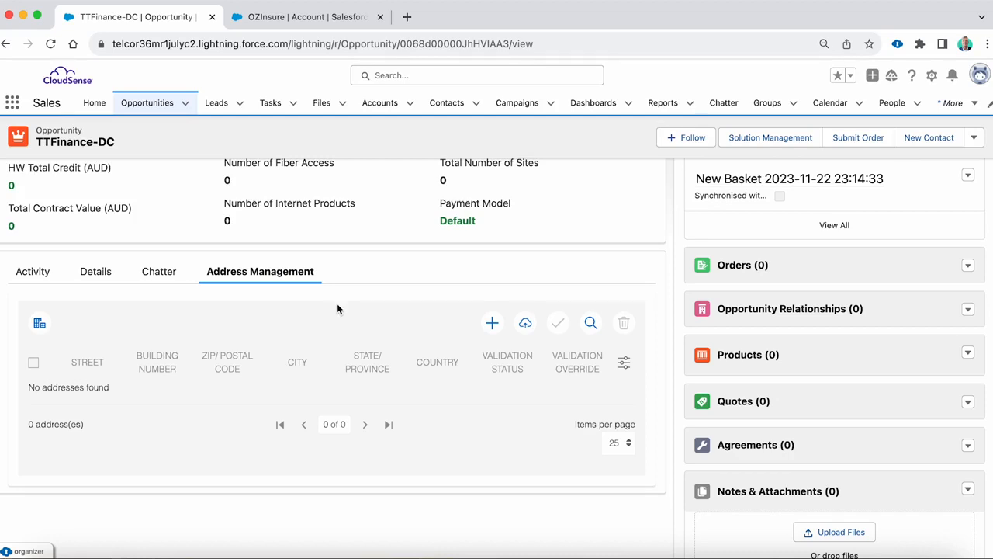
scroll(272, 319, "down", 1)
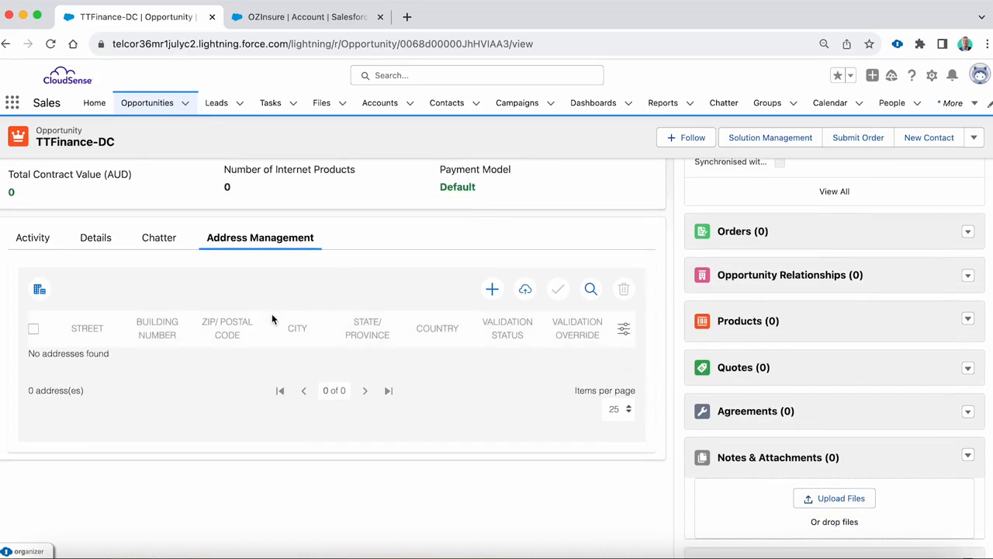
left_click(526, 289)
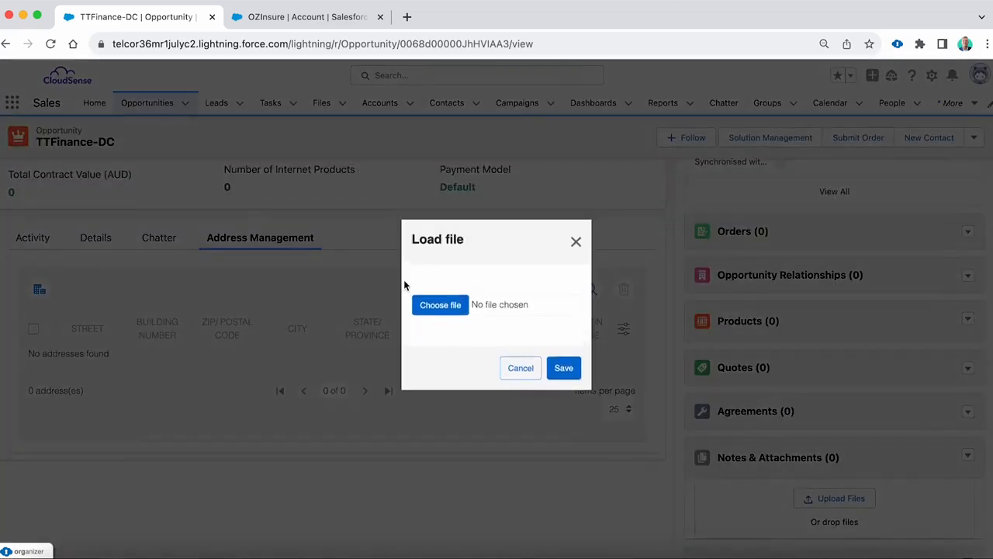
left_click(439, 308)
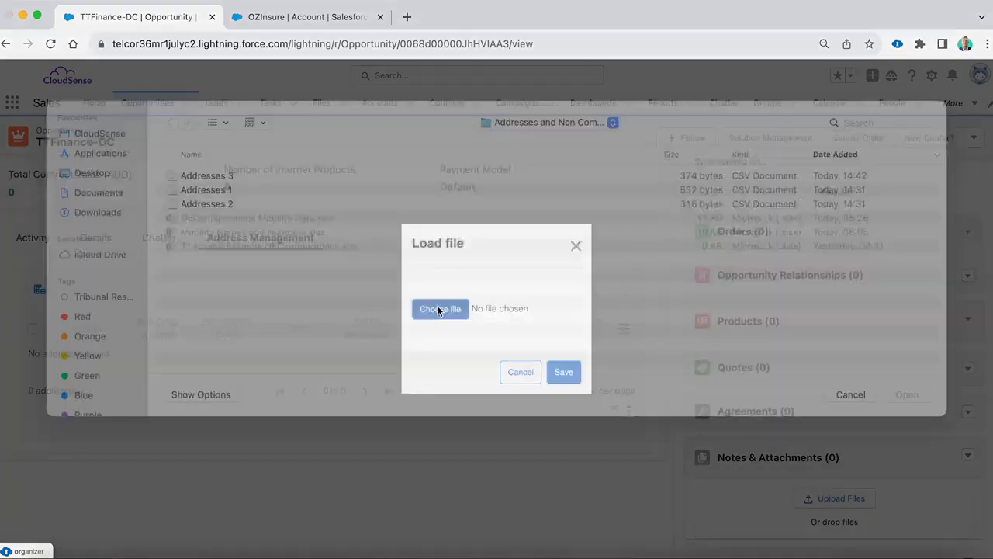
double_click(223, 223)
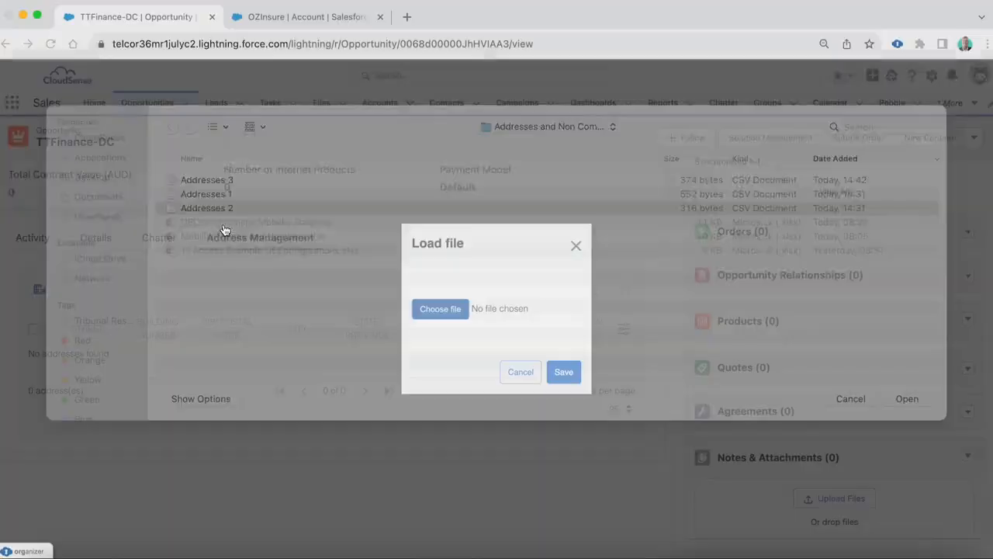
left_click(564, 372)
scroll(233, 419, "down", 1)
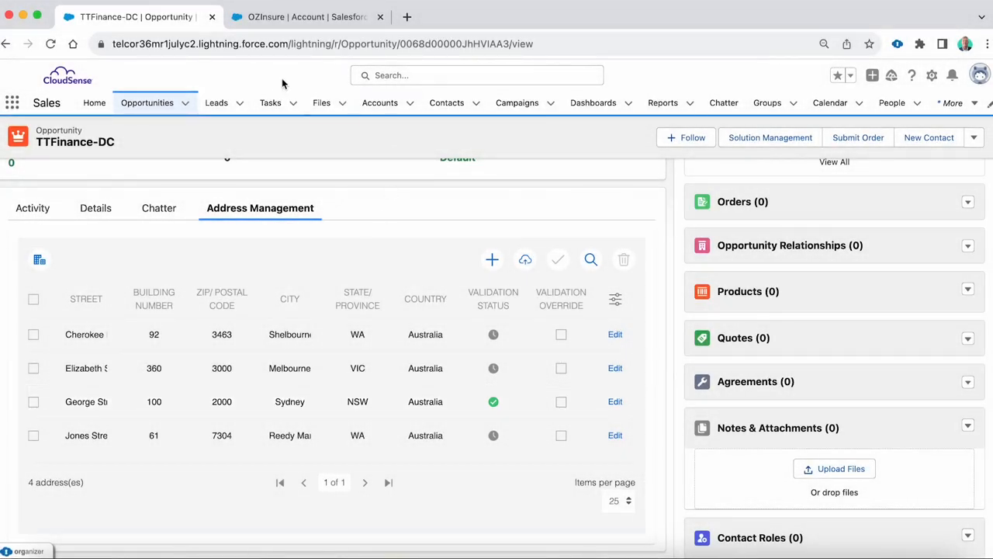
- Return to the OZInsure account and check its address list against the addresses imported into the opportunity
left_click(299, 17)
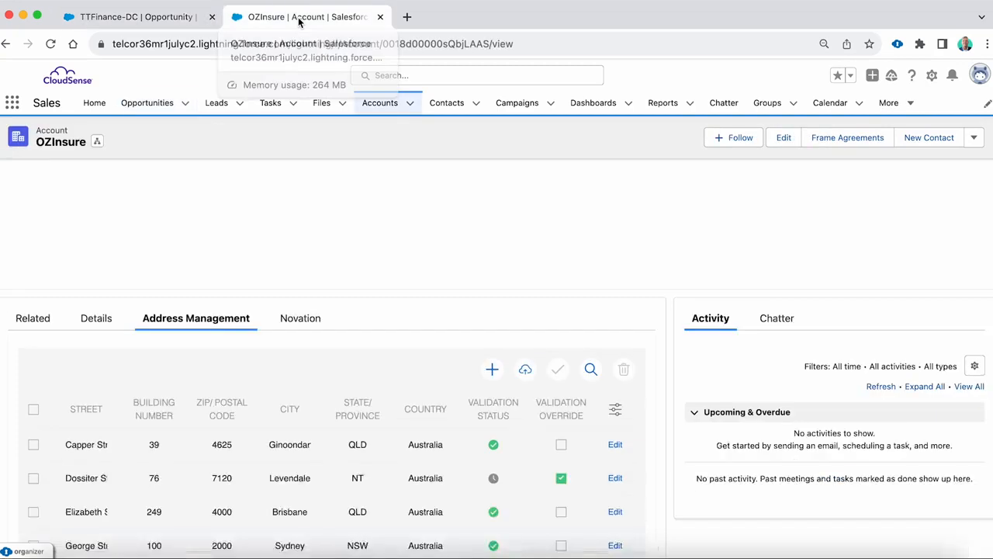
scroll(264, 450, "down", 5)
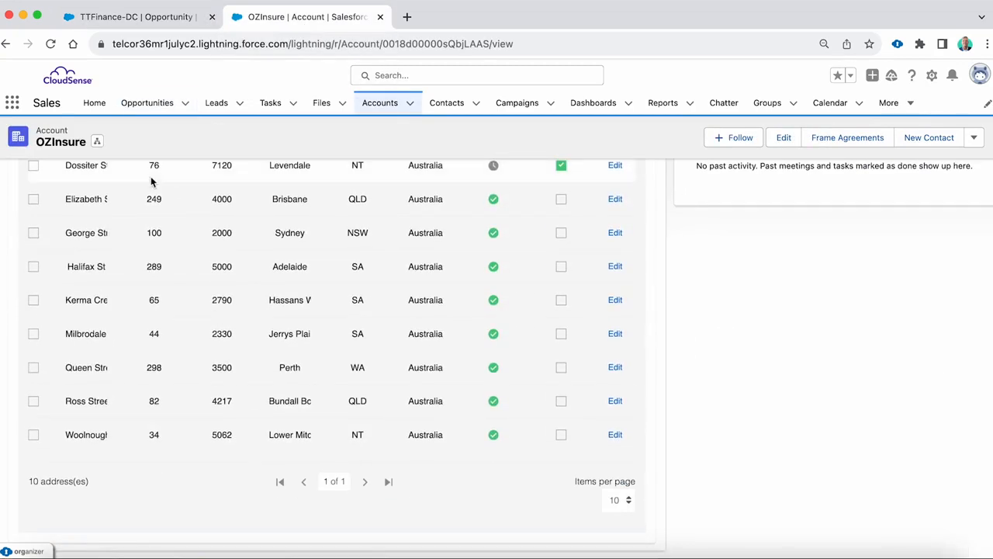
- Reload the OZInsure account and check its address list under Address Management
left_click(51, 44)
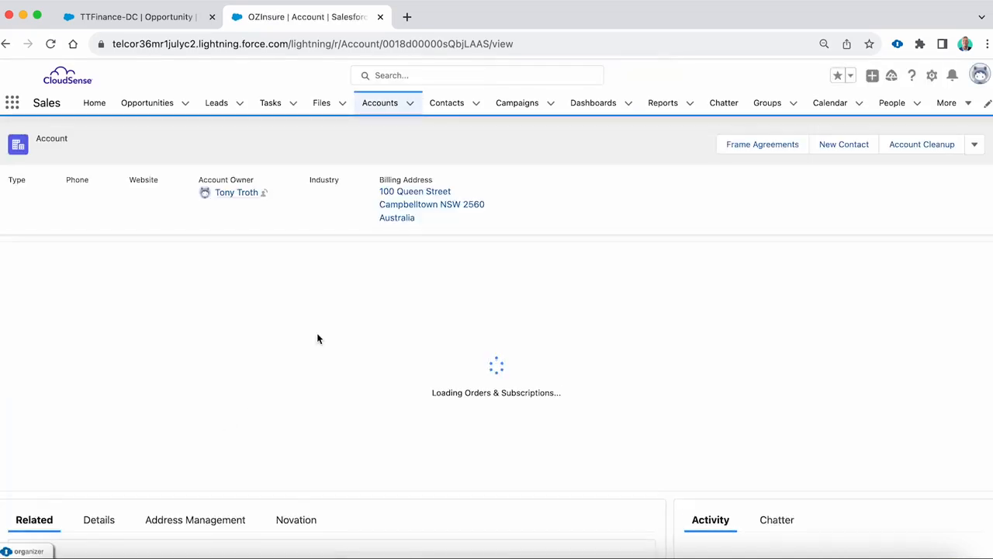
left_click(237, 379)
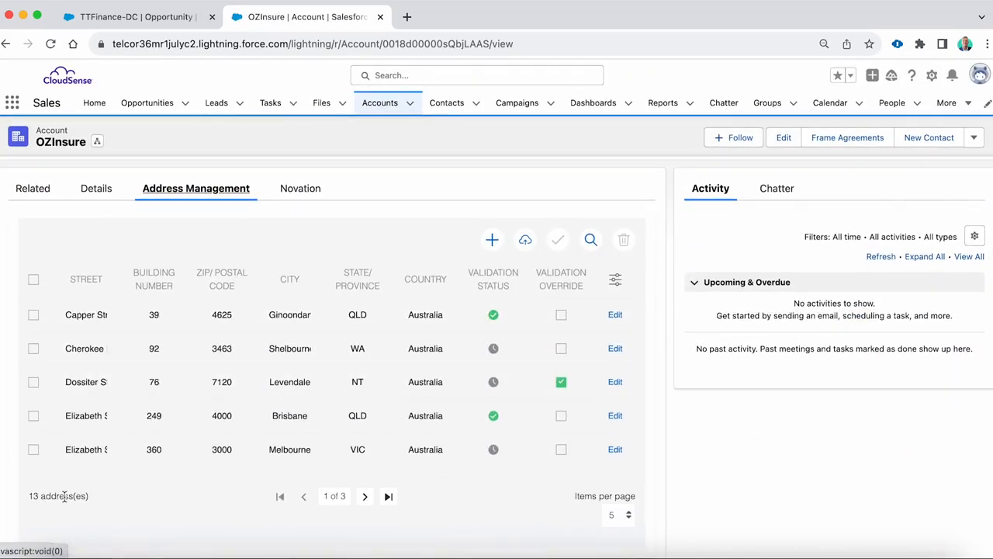
- Switch to the TTFinance-DC opportunity, show 15 addresses per page and add all the available account addresses to its list
left_click(155, 17)
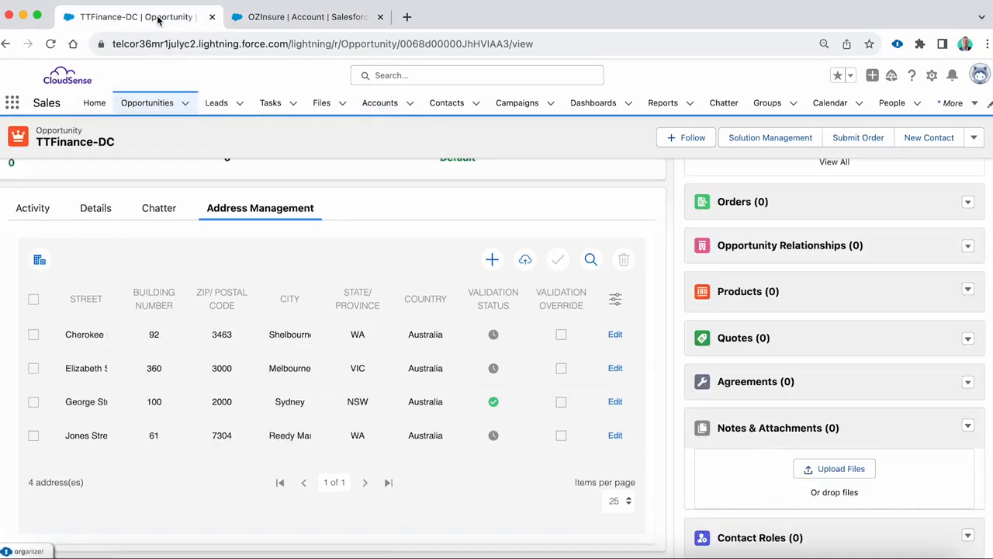
left_click(619, 501)
left_click(619, 484)
left_click(40, 261)
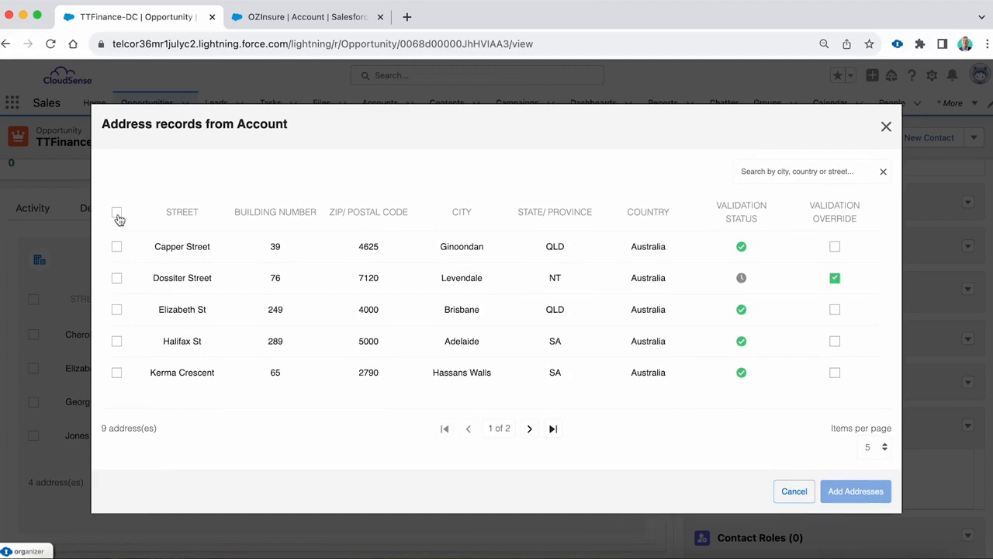
left_click(117, 213)
left_click(855, 491)
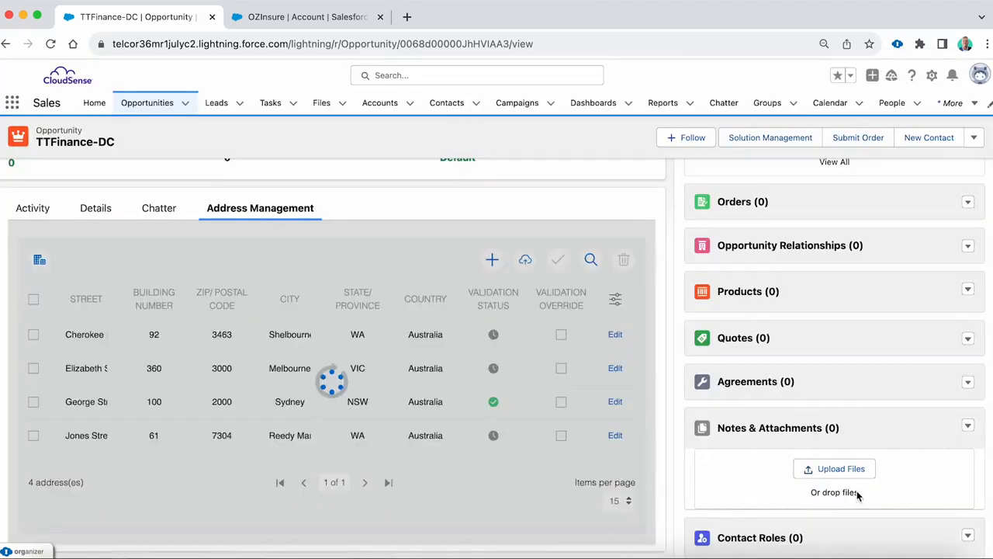
scroll(189, 449, "down", 5)
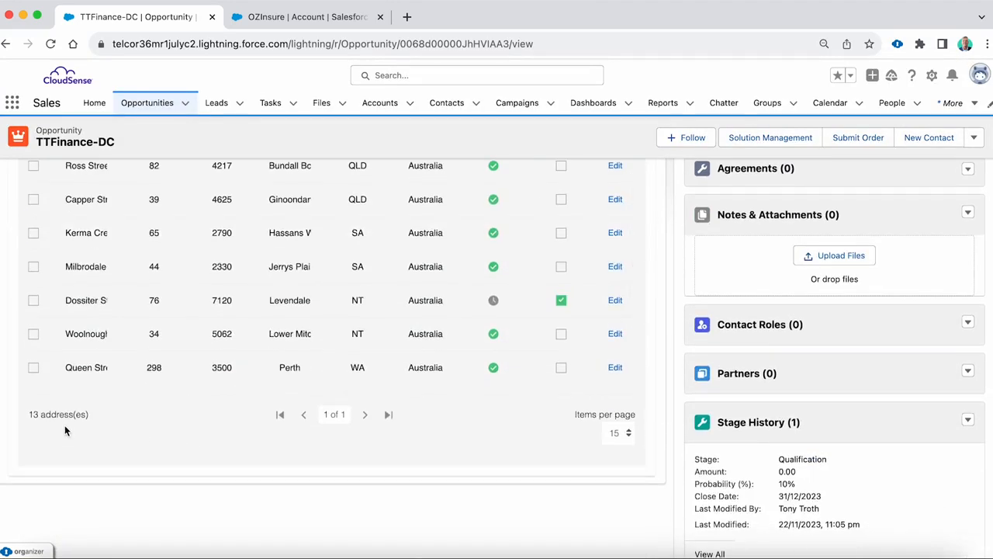
scroll(230, 367, "up", 5)
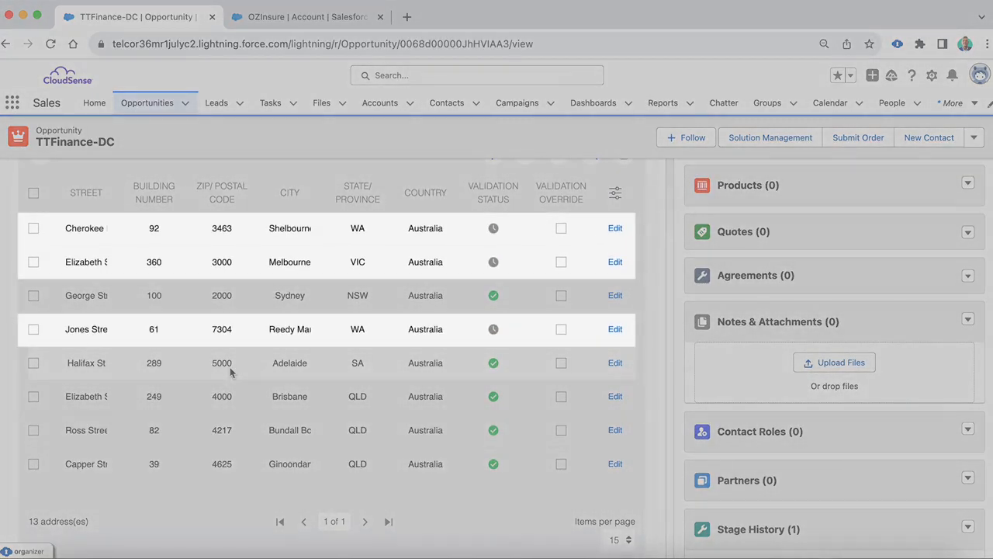
left_click(33, 229)
left_click(33, 261)
left_click(33, 329)
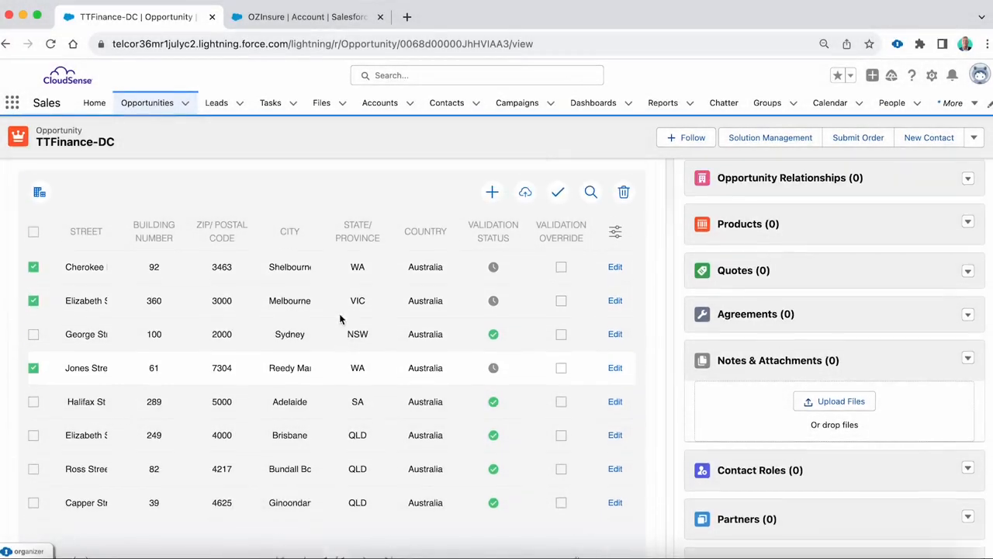
left_click(555, 198)
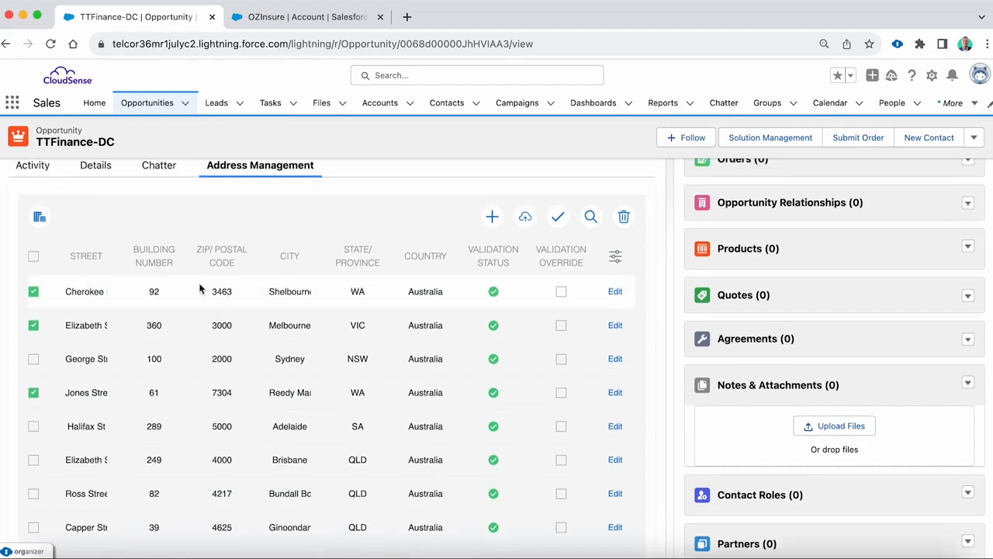
scroll(199, 289, "up", 1)
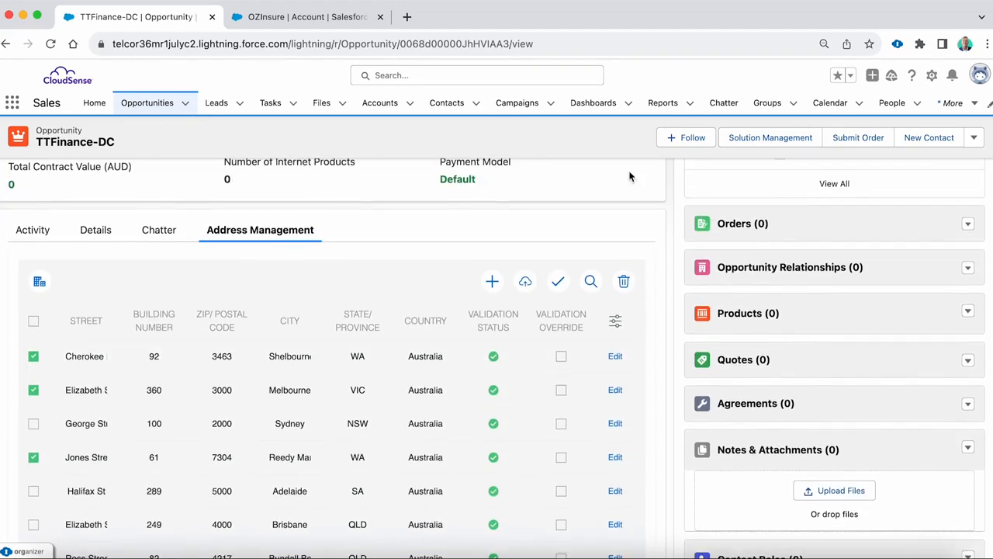
left_click(768, 138)
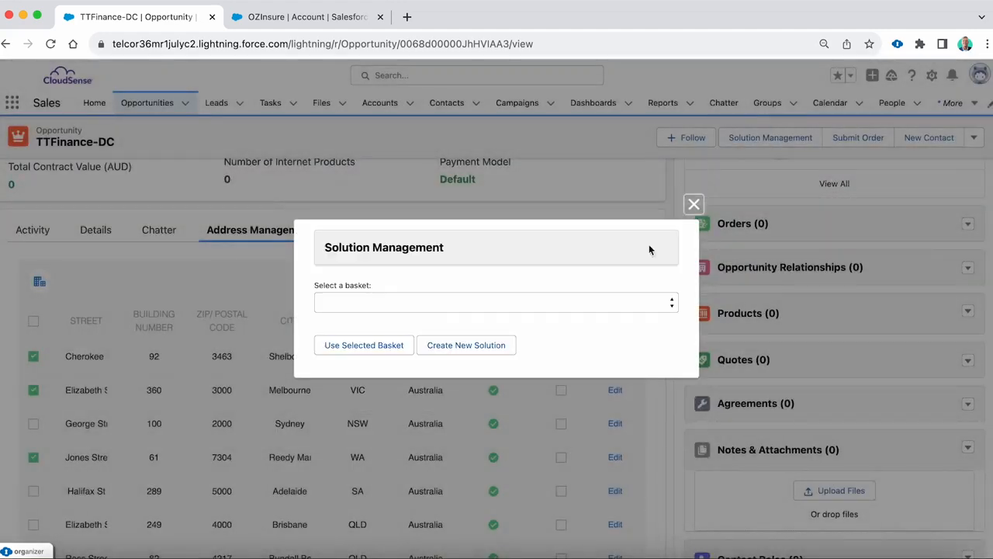
left_click(360, 356)
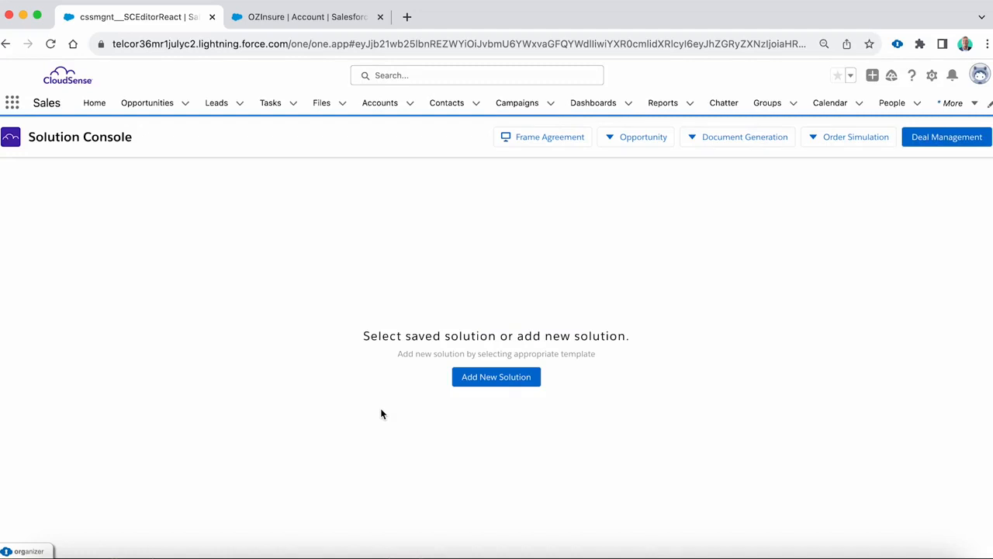
left_click(500, 380)
scroll(489, 396, "down", 3)
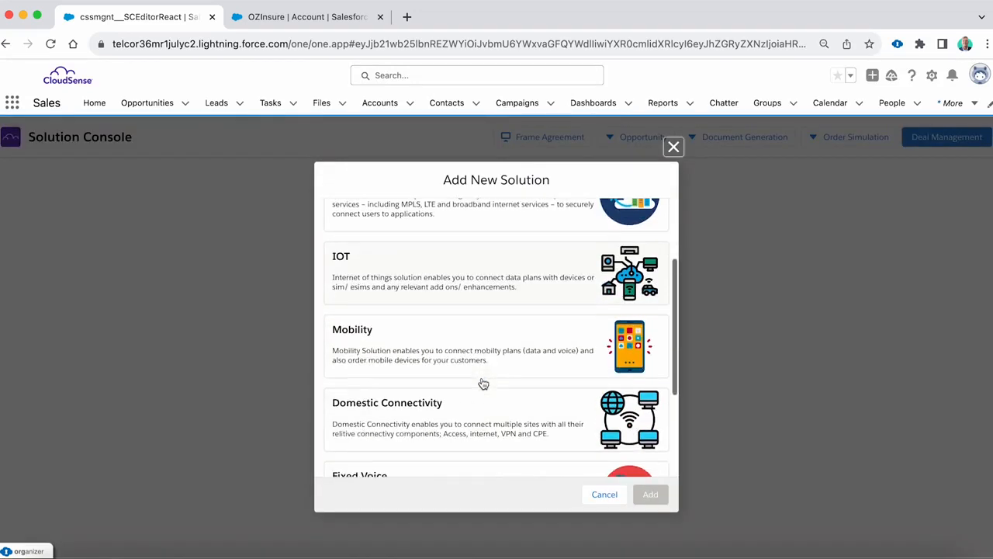
left_click(482, 414)
left_click(650, 495)
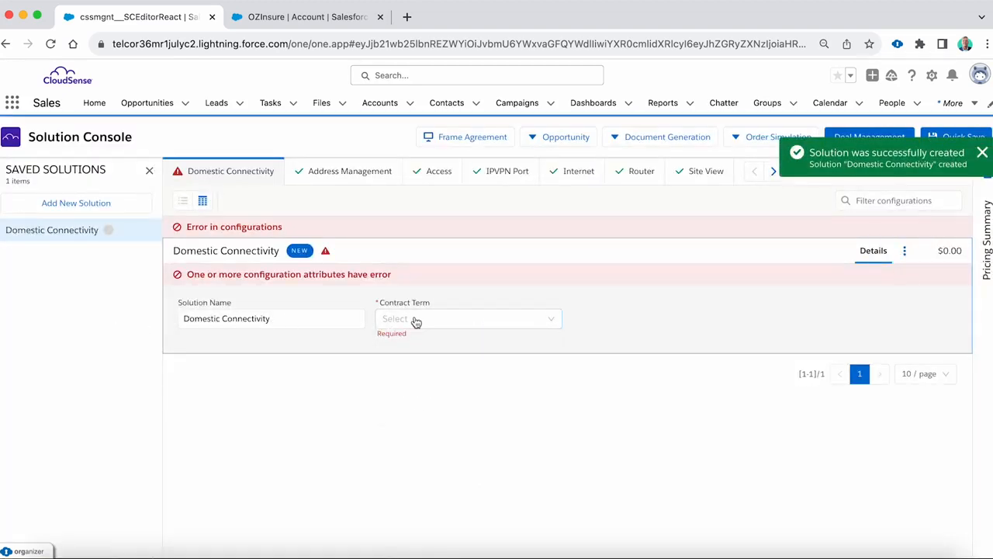
- Set the Domestic Connectivity solution's contract term to 12 Months and hide the saved solutions list
left_click(419, 320)
left_click(425, 347)
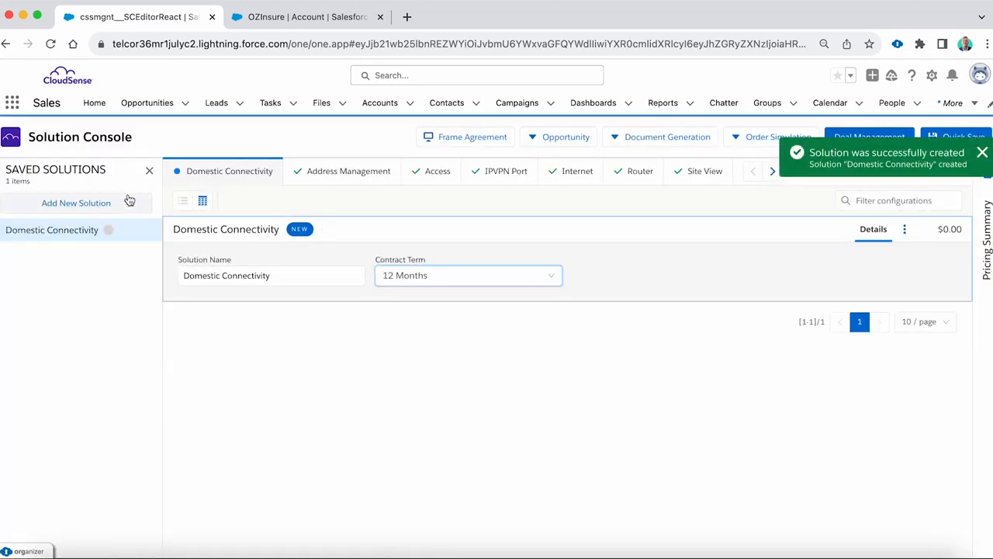
left_click(151, 172)
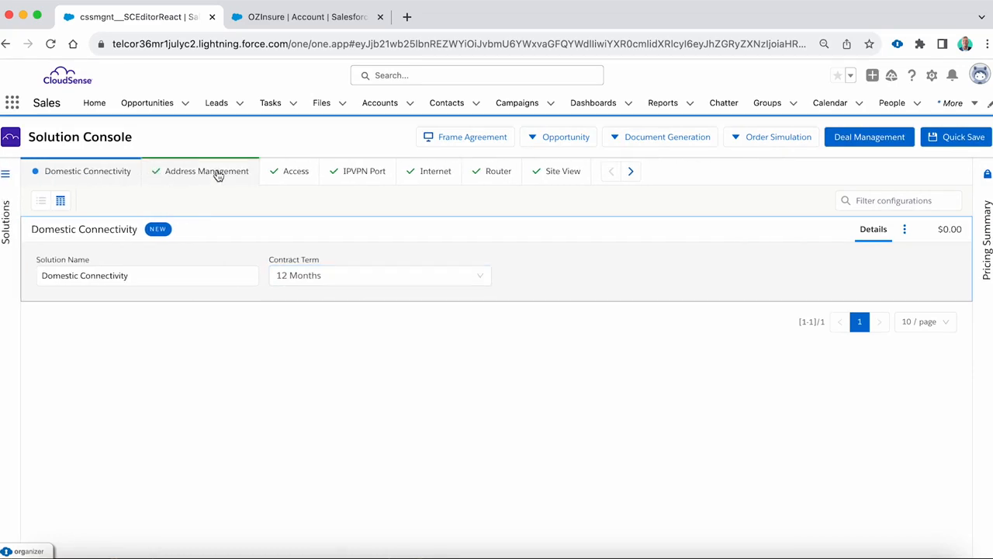
- Add all of the opportunity's addresses to the solution's Address Management list and show 25 items per page
left_click(218, 174)
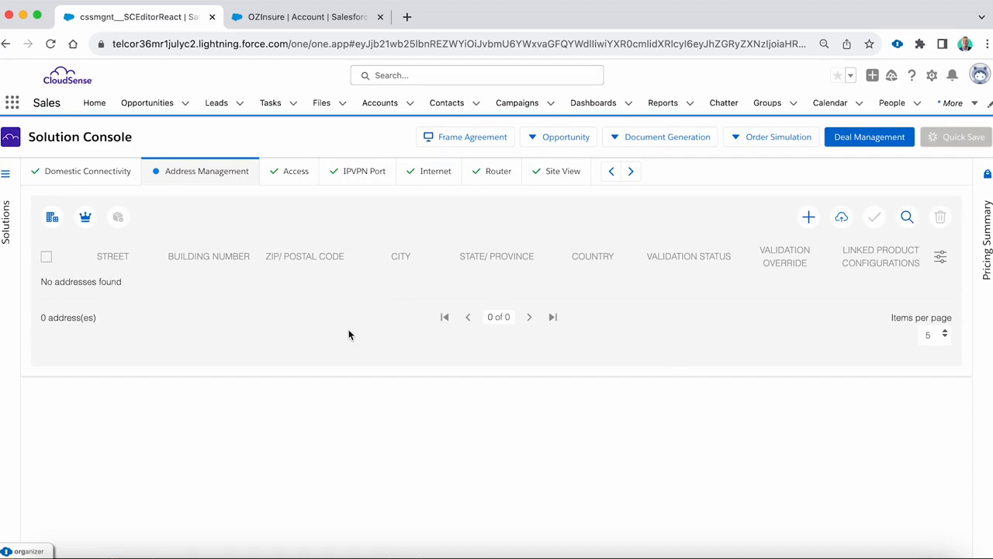
left_click(86, 218)
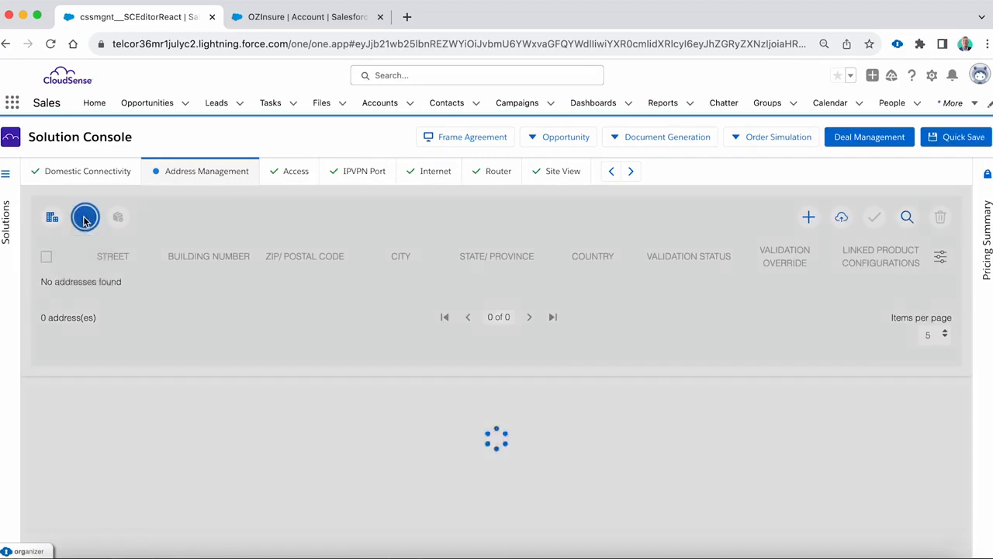
scroll(413, 370, "up", 1)
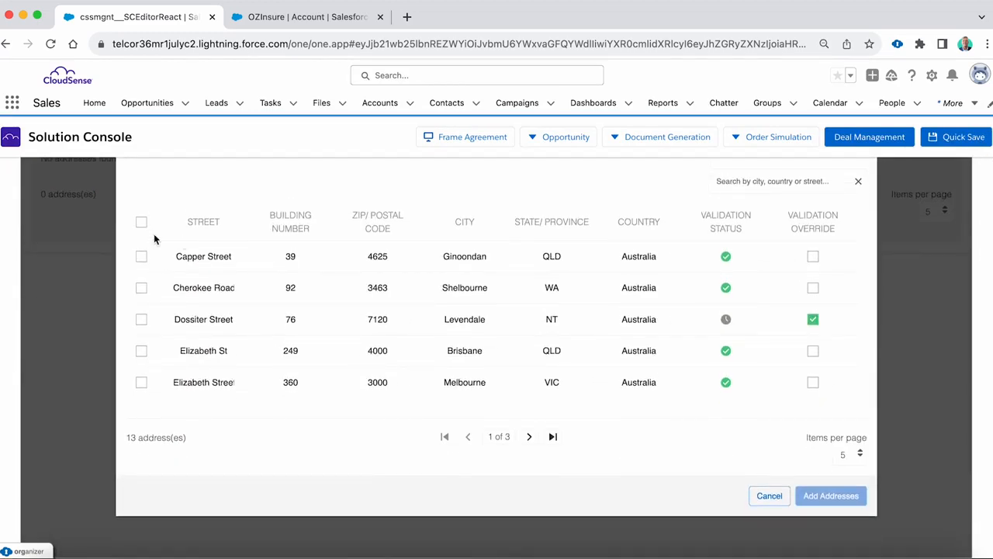
left_click(142, 224)
left_click(831, 495)
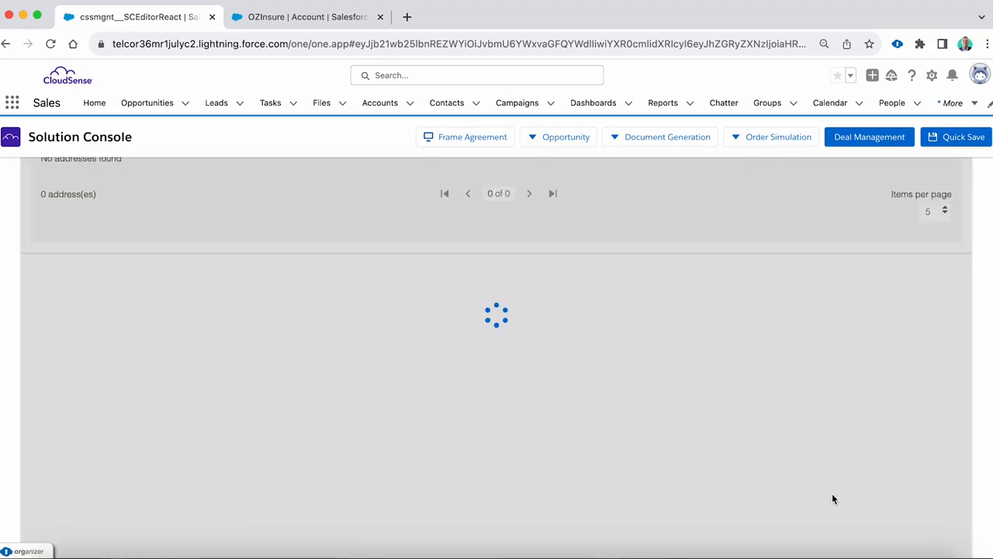
scroll(276, 427, "up", 1)
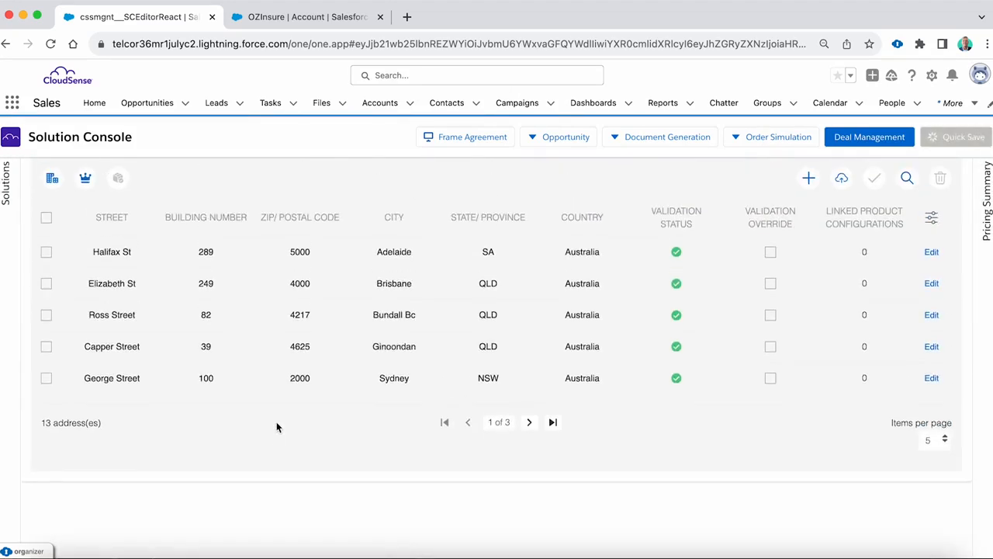
left_click(924, 442)
left_click(934, 492)
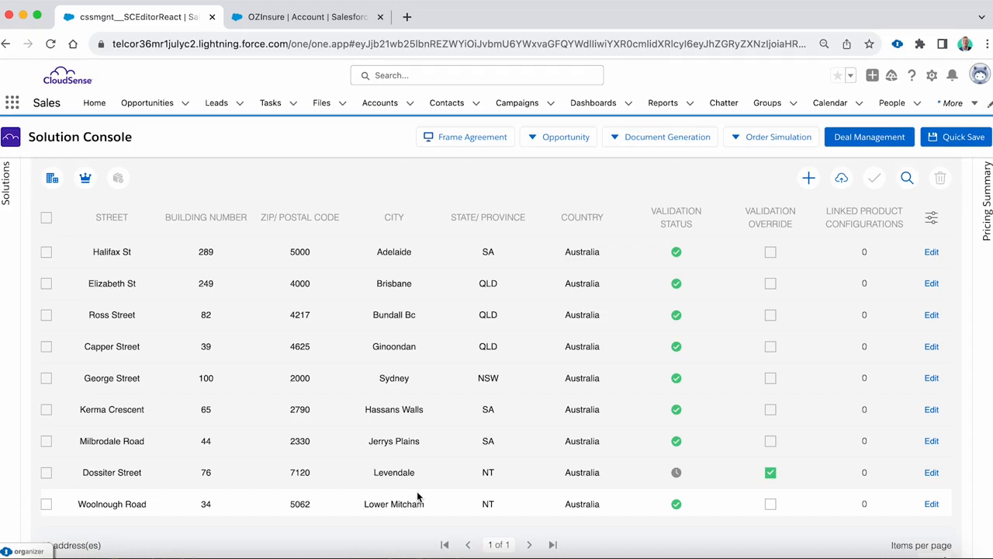
- Import the CSV file Addresses 3 into the solution's address list
scroll(417, 496, "up", 1)
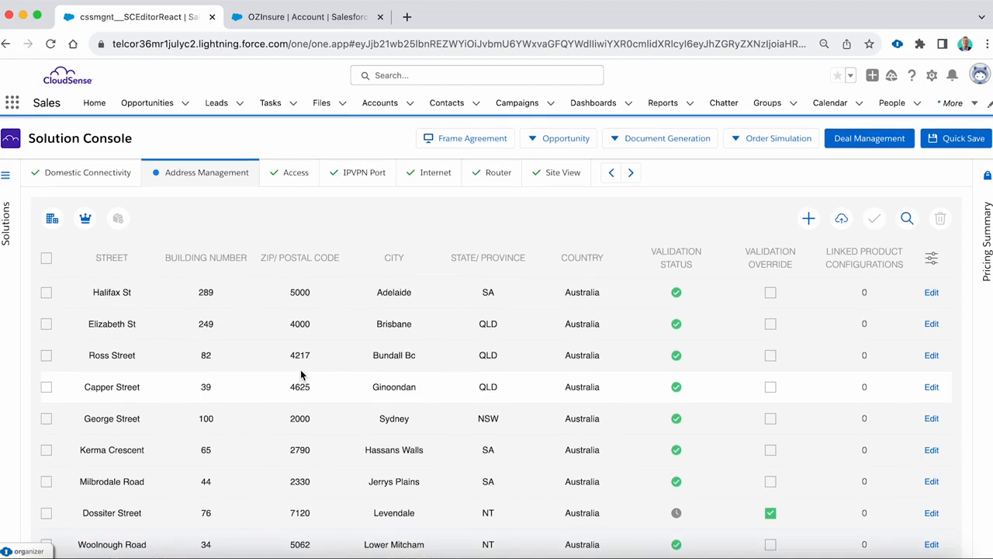
left_click(844, 218)
left_click(456, 440)
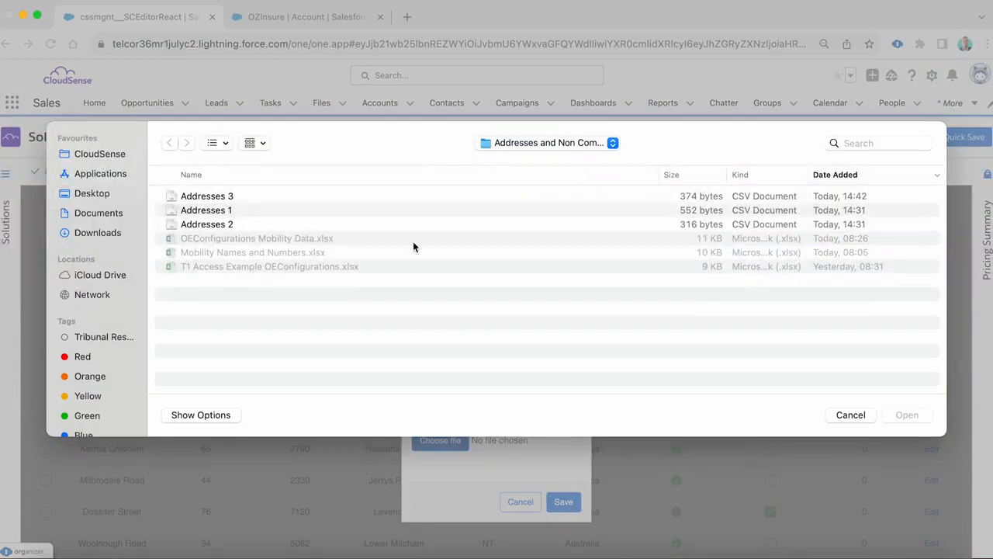
double_click(216, 198)
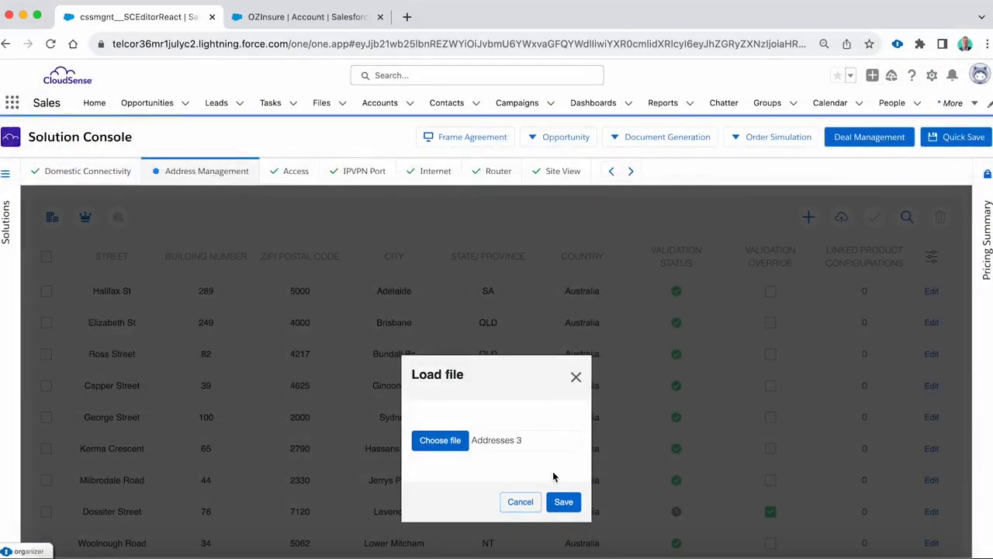
left_click(560, 501)
scroll(281, 379, "down", 5)
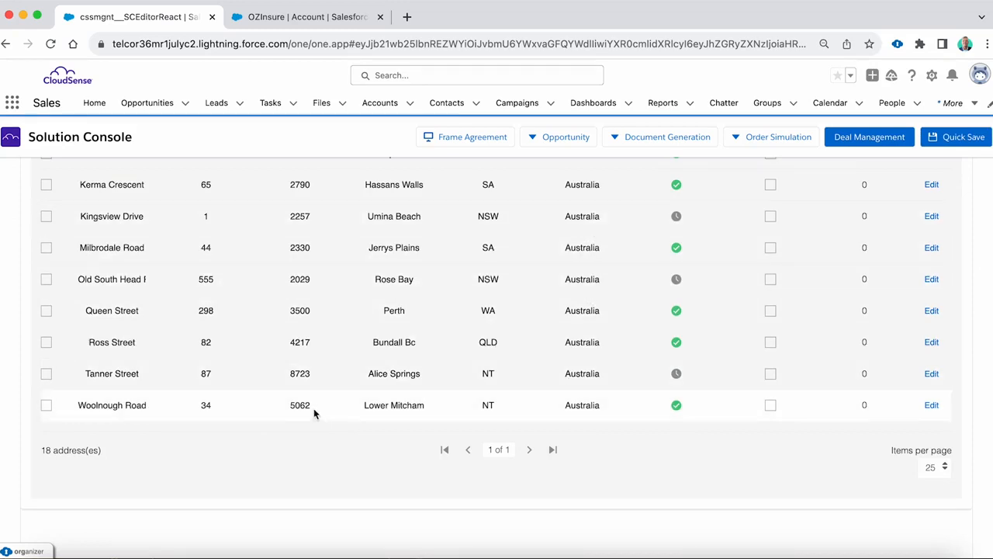
- Validate all addresses in the solution's list at once and review their validation statuses
scroll(312, 412, "up", 3)
scroll(313, 417, "up", 3)
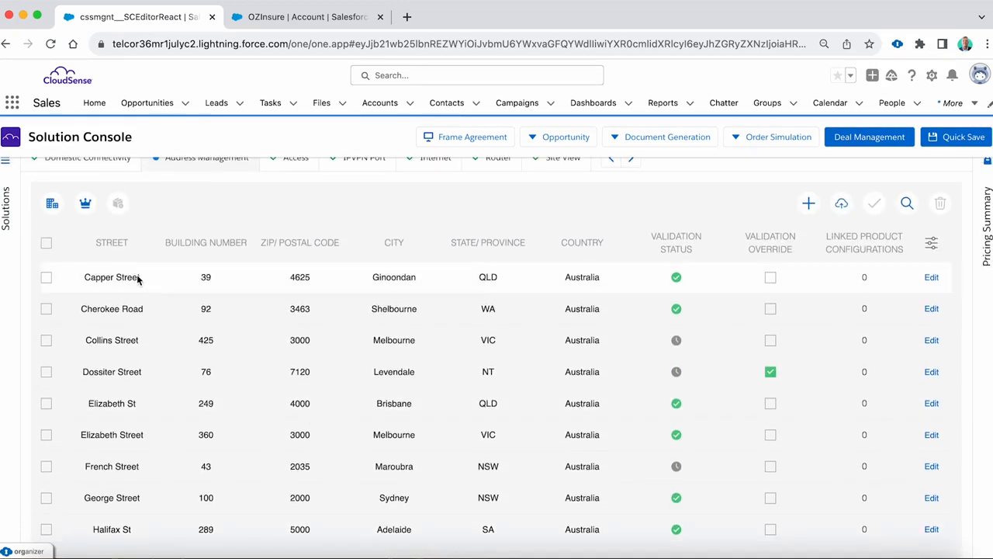
left_click(46, 245)
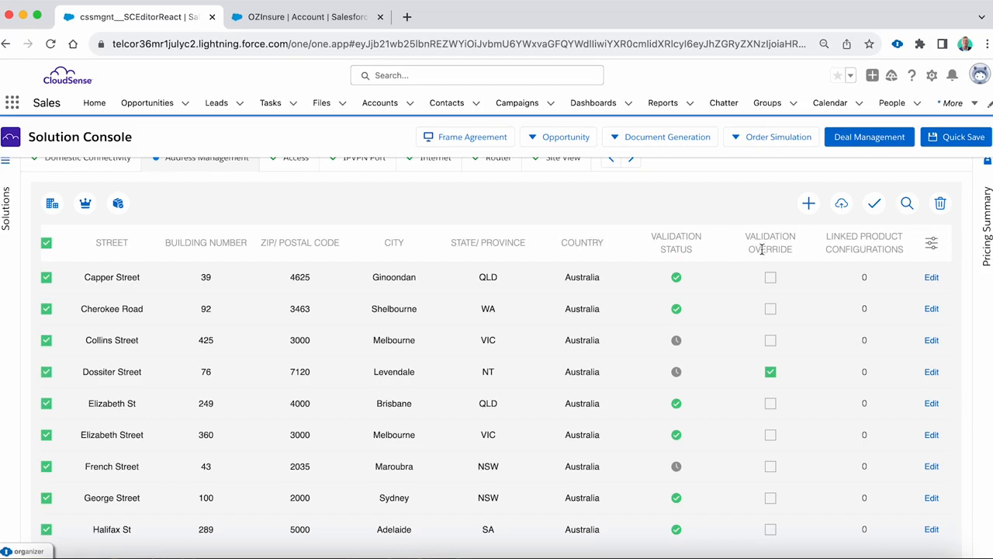
left_click(875, 203)
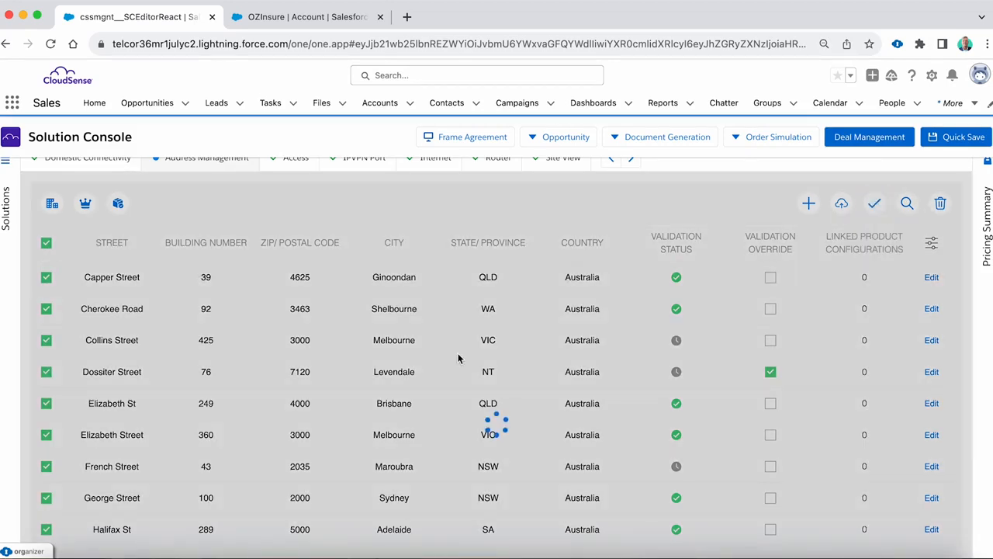
scroll(445, 262, "down", 8)
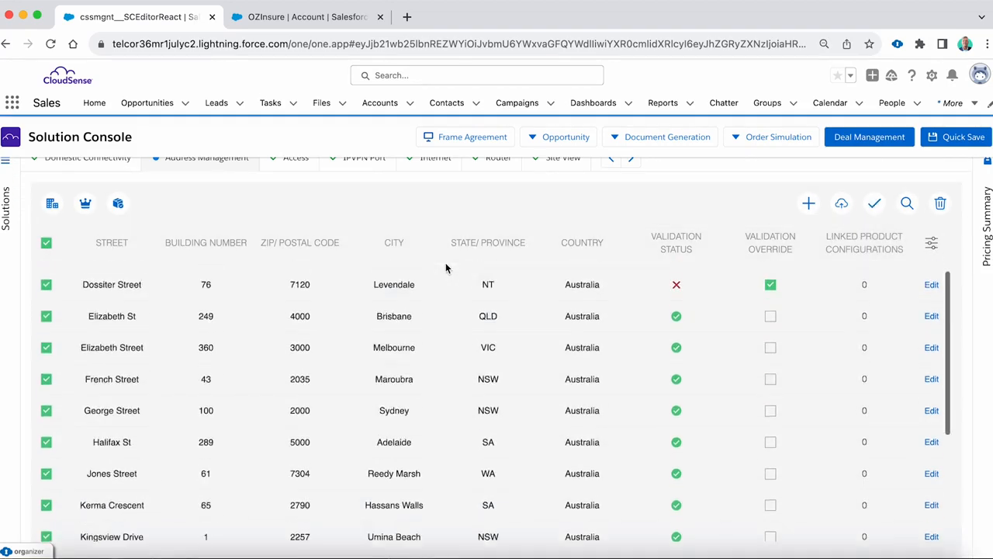
scroll(432, 329, "down", 1)
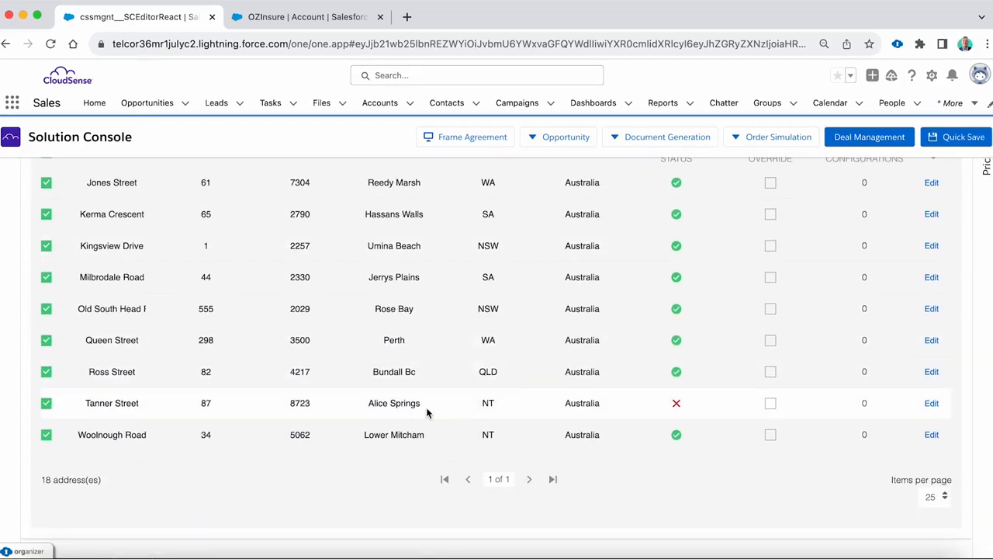
scroll(221, 403, "up", 8)
scroll(220, 404, "up", 2)
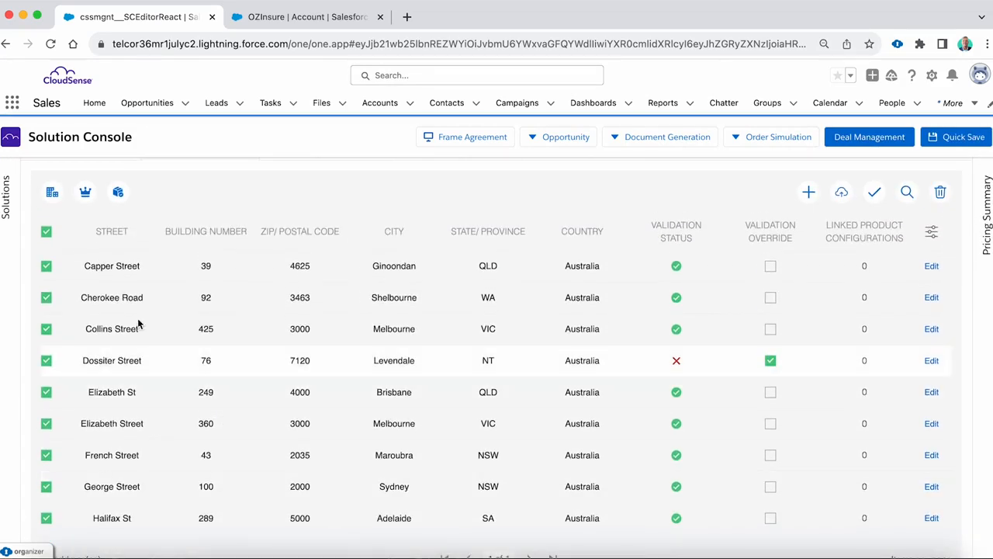
- Clear the selection of all addresses and delete only the Alice Springs address from the solution's list
left_click(46, 231)
scroll(328, 324, "down", 7)
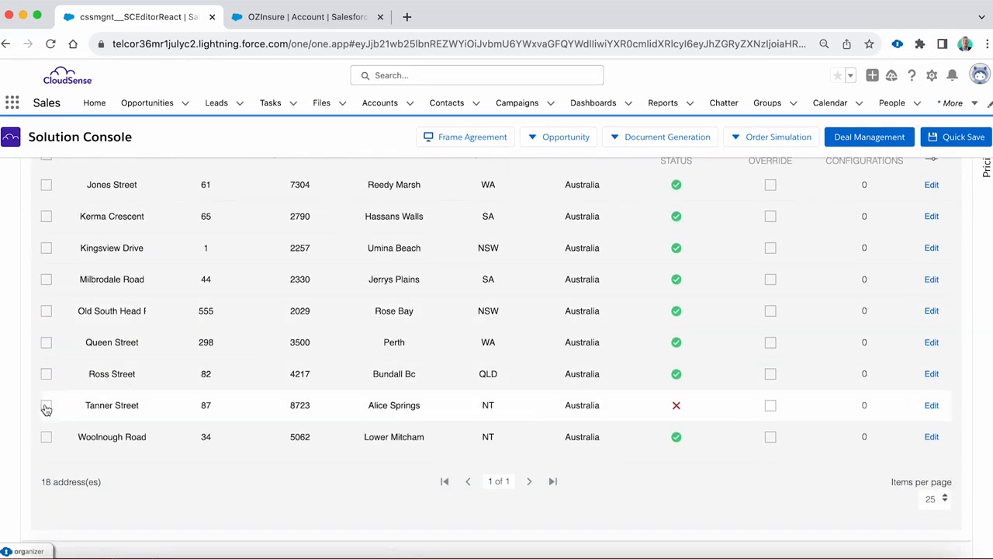
scroll(472, 396, "up", 7)
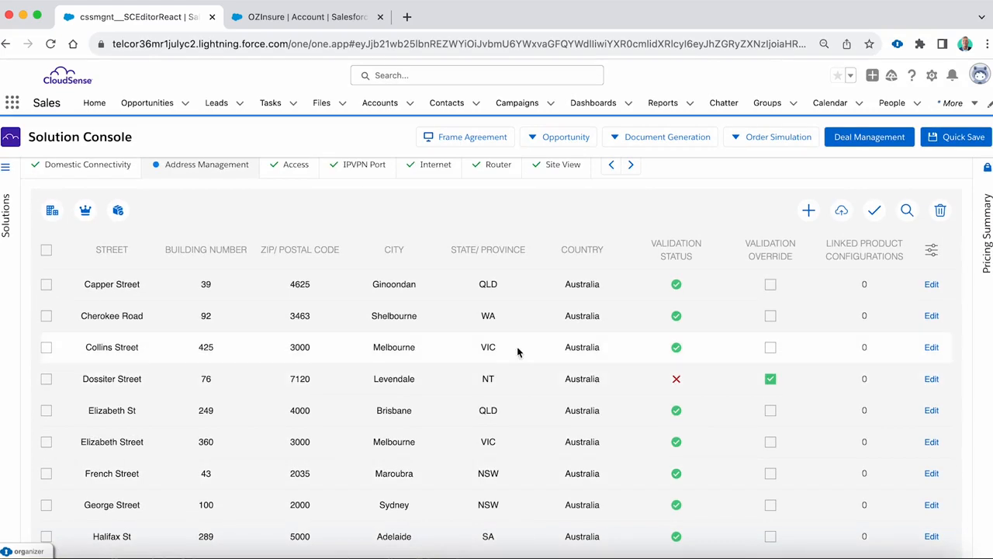
left_click(941, 215)
scroll(327, 353, "down", 1)
scroll(326, 353, "down", 5)
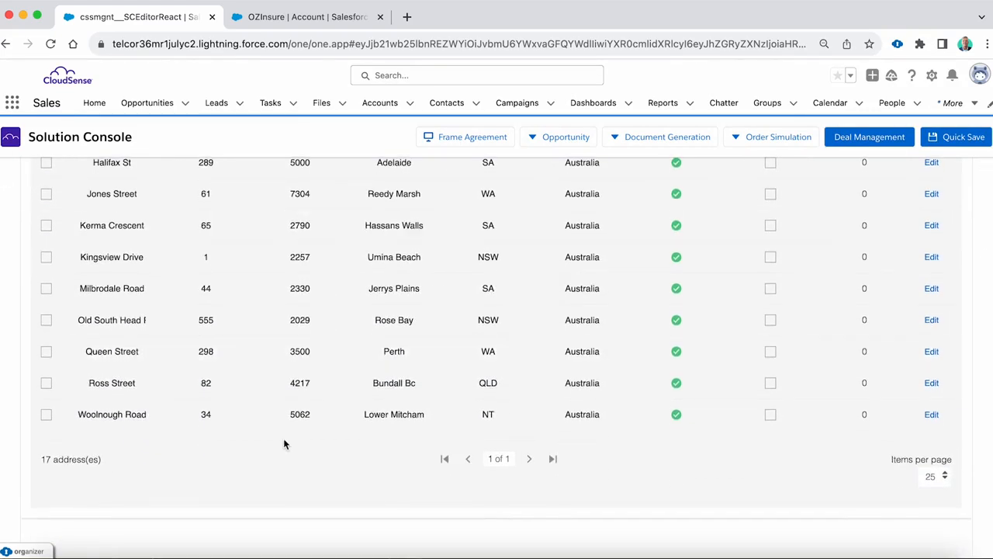
scroll(284, 443, "up", 6)
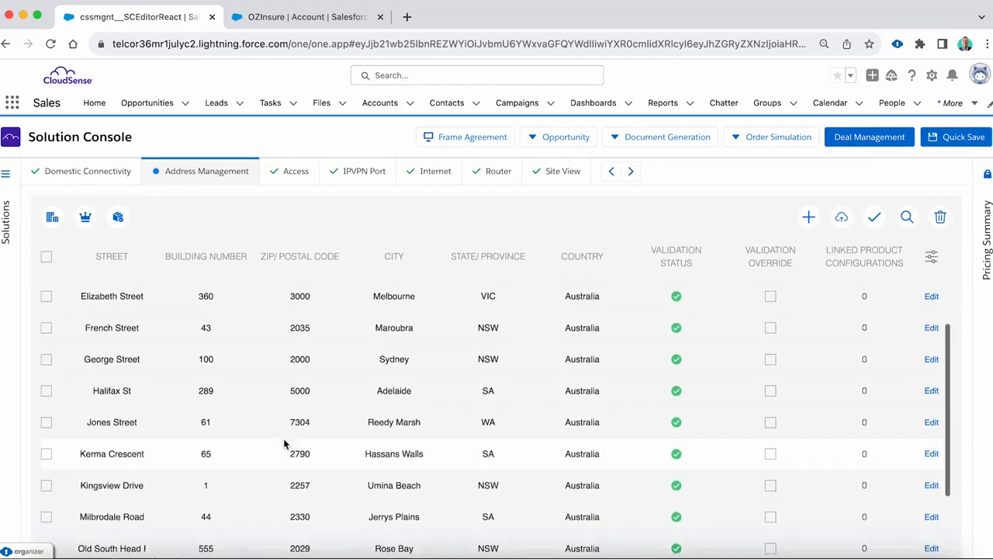
scroll(283, 438, "up", 1)
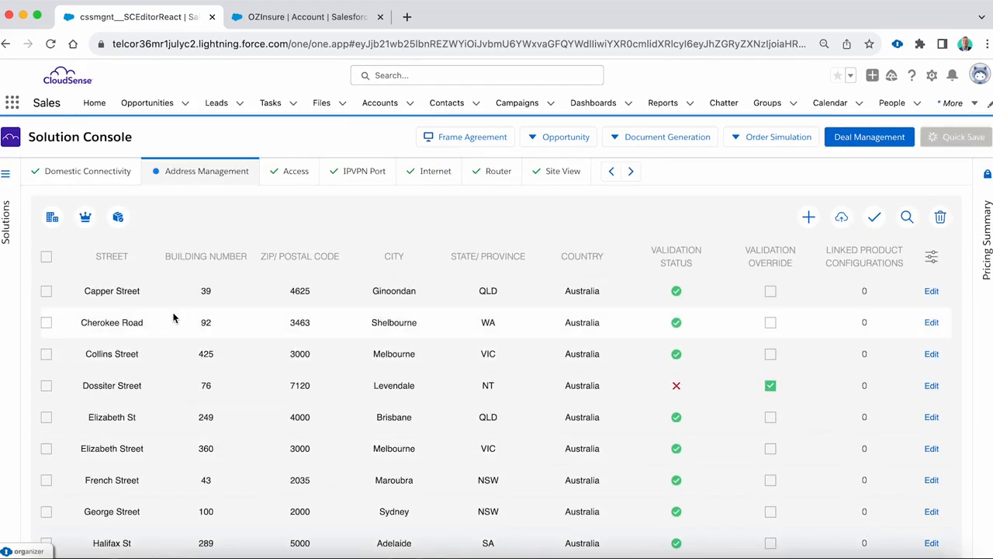
left_click(47, 292)
left_click(47, 323)
left_click(46, 354)
left_click(46, 386)
left_click(46, 385)
left_click(46, 355)
left_click(46, 323)
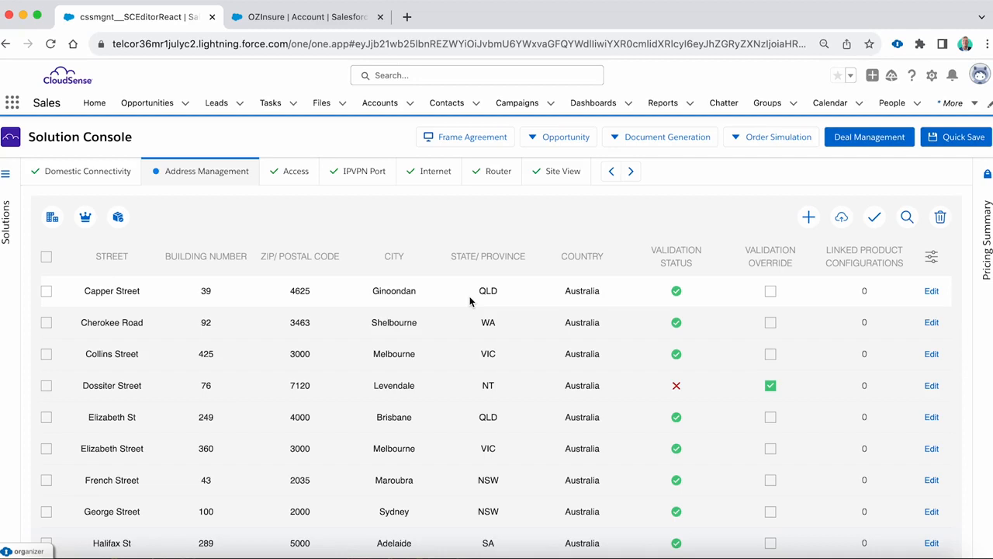
- Filter the solution's address list to addresses whose State/Province is equal to QLD
left_click(936, 263)
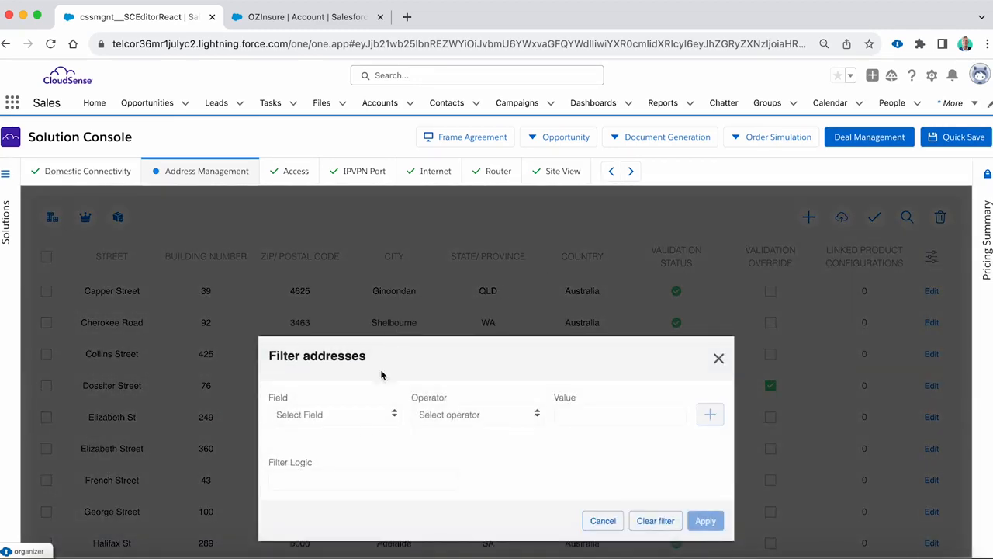
left_click(340, 420)
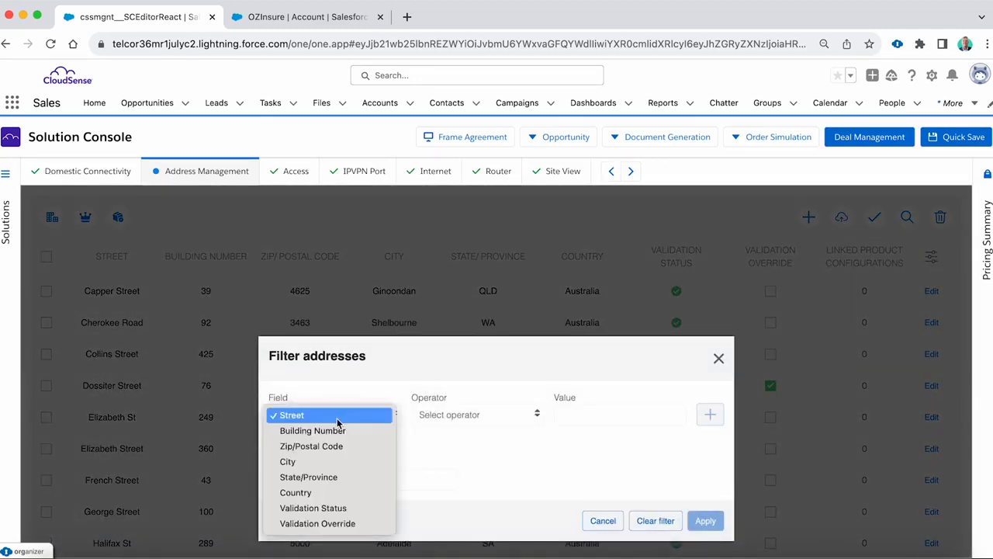
left_click(340, 479)
left_click(465, 417)
left_click(474, 417)
left_click(569, 413)
left_click(710, 415)
left_click(706, 538)
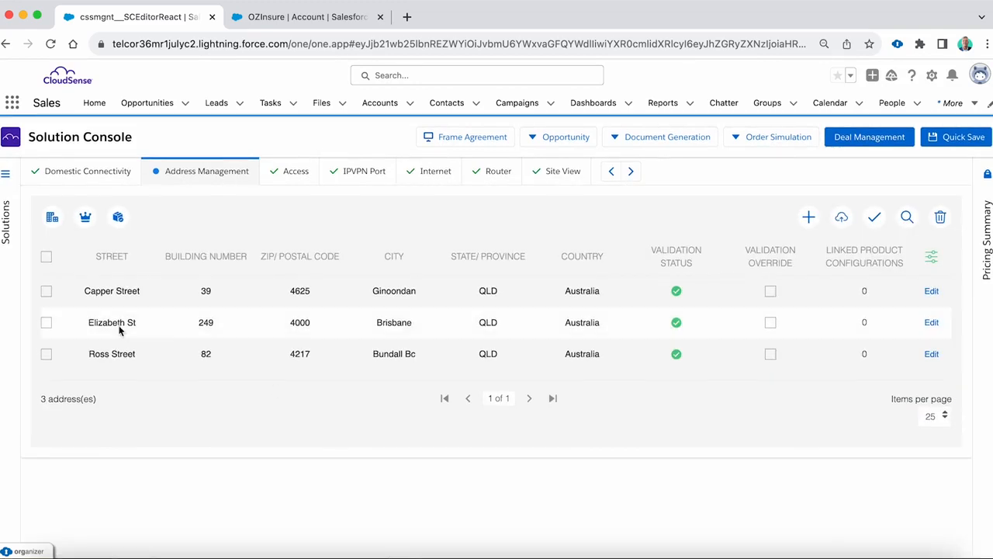
- Run an availability check on all filtered QLD addresses and add 10MB - Access - Fibre - Bronze - Diverse Pathway - Managed to every one
left_click(46, 257)
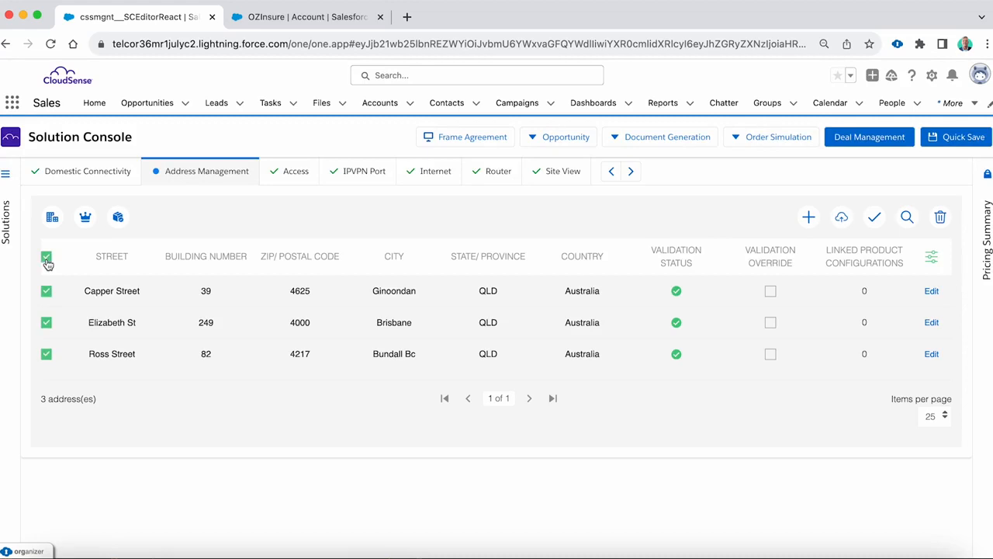
left_click(119, 218)
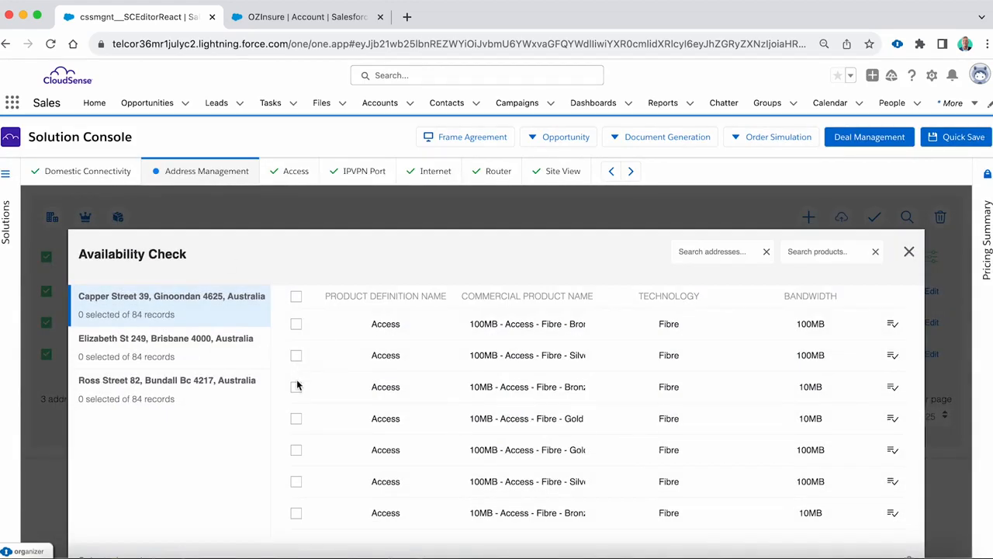
left_click(296, 387)
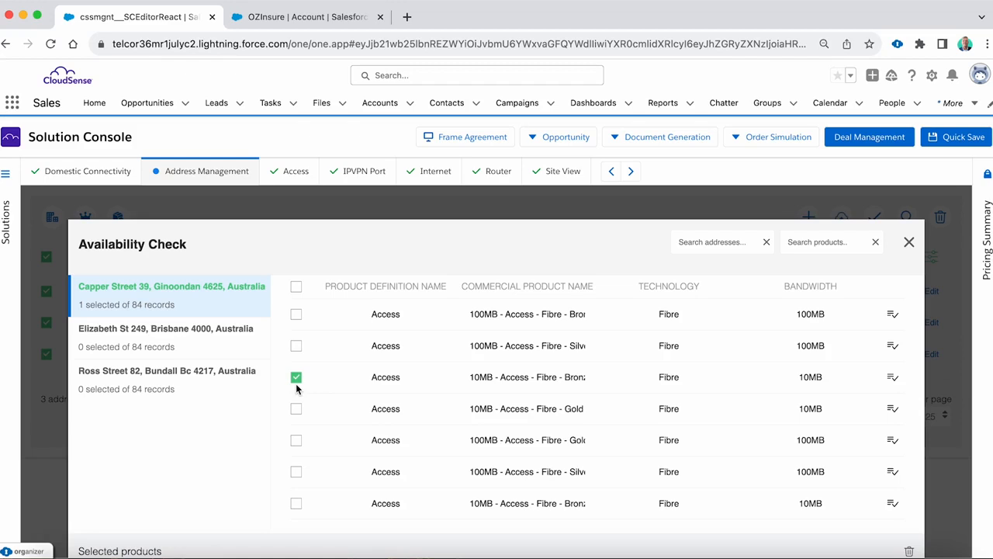
left_click(891, 377)
scroll(466, 398, "down", 5)
scroll(466, 398, "down", 8)
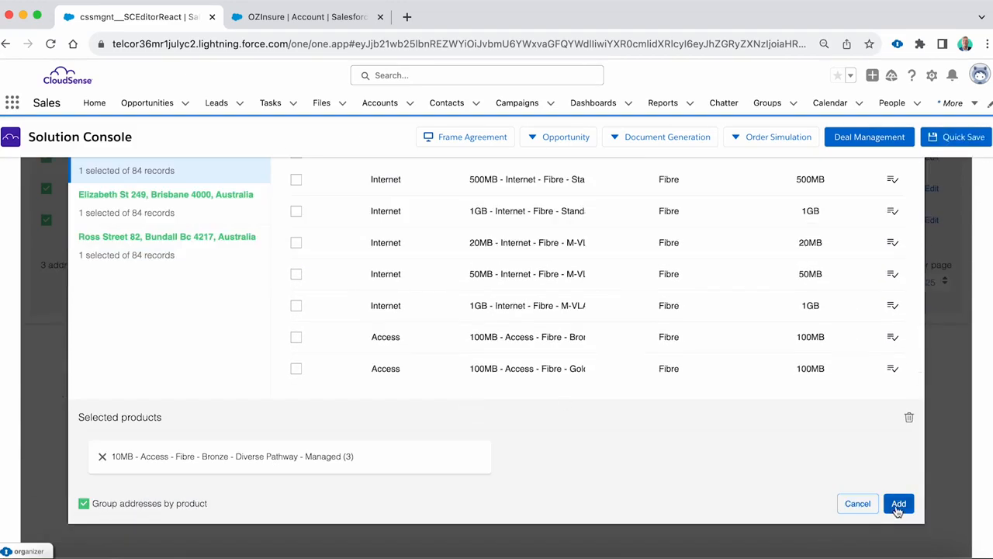
left_click(898, 505)
- Set the 10MB Access configuration's Router Options to BYO and its Router Model to CISCO-1109
left_click(295, 170)
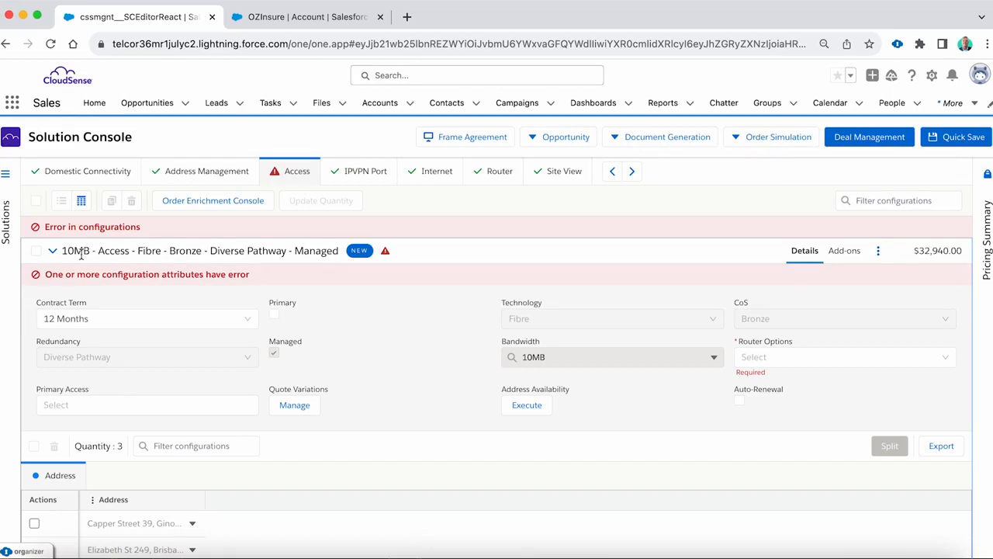
left_click(765, 357)
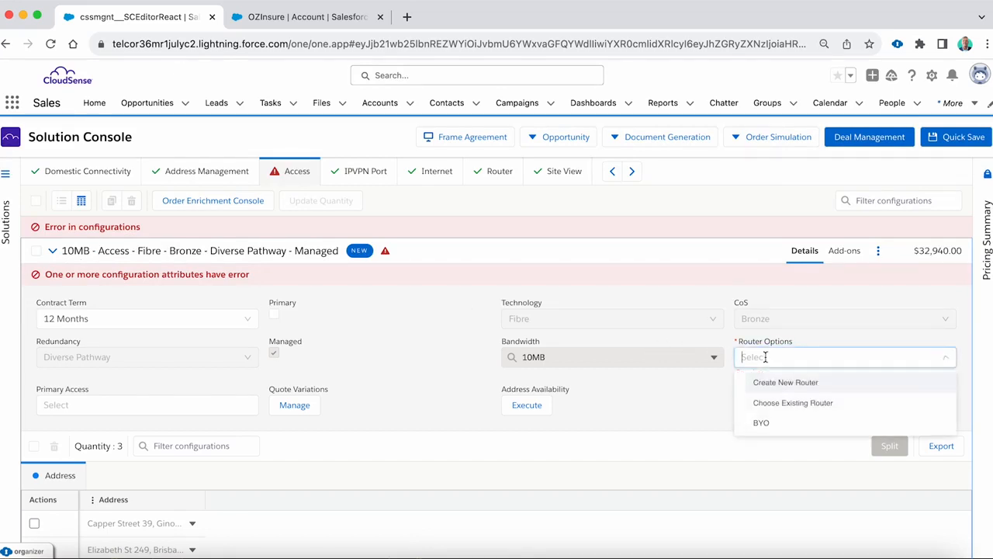
left_click(772, 423)
left_click(204, 396)
type("CISCO-1109")
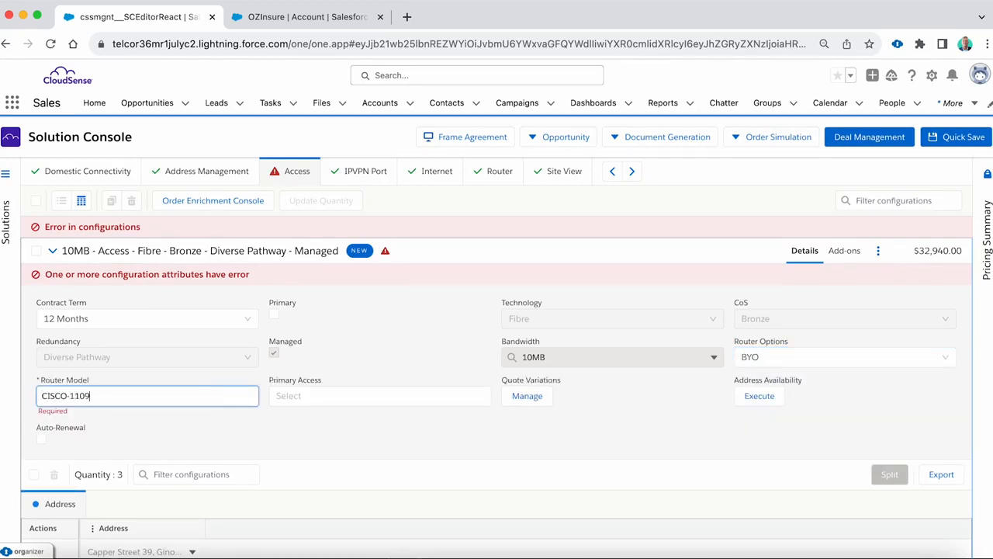
left_click(343, 426)
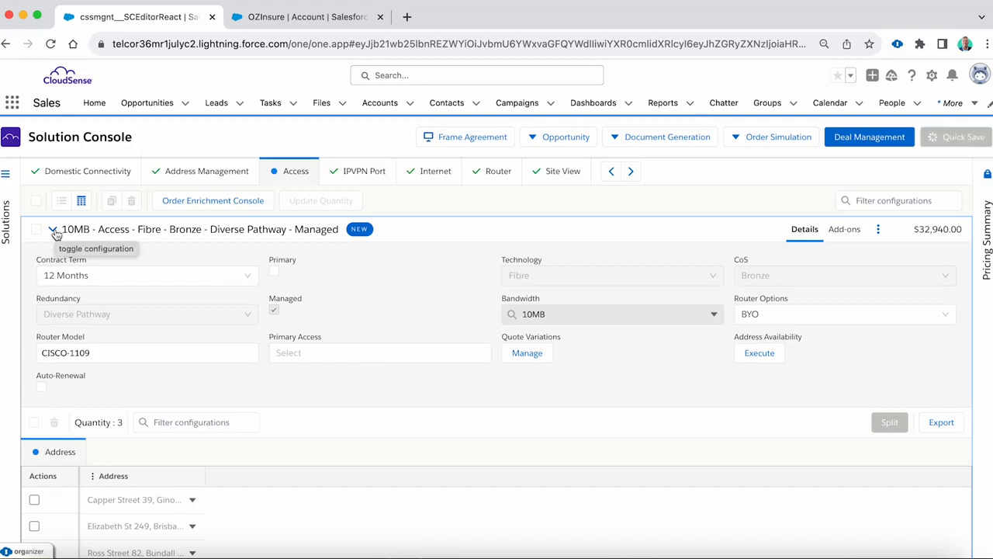
- Return to the solution's Address Management list and show 25 items per page
left_click(195, 172)
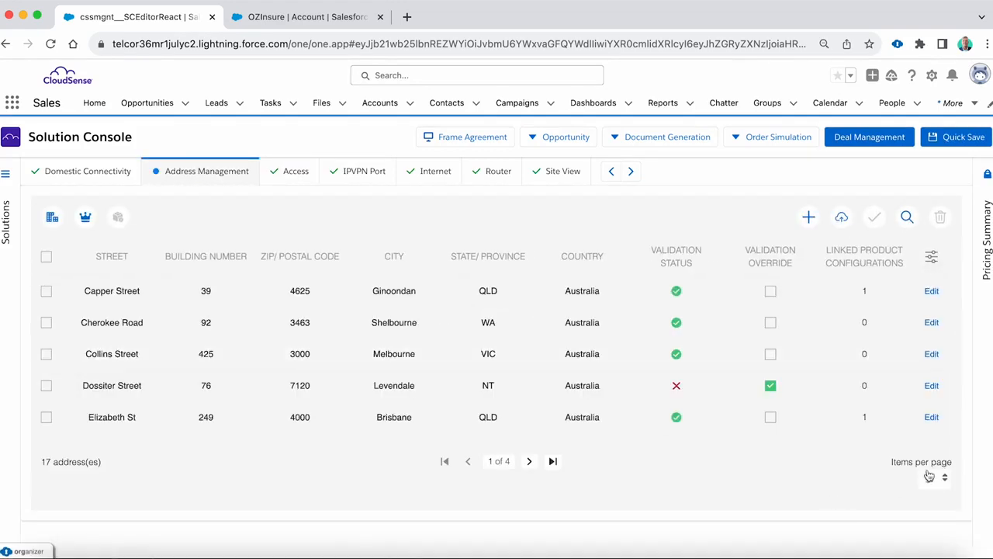
left_click(929, 476)
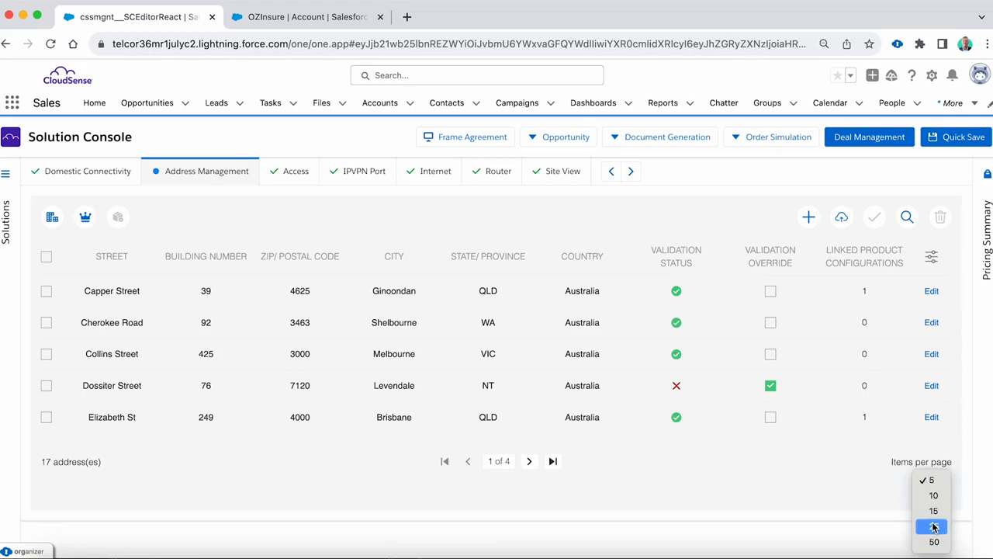
left_click(932, 525)
- Filter the solution's address list to addresses whose State/Province is not-equal to QLD
left_click(931, 258)
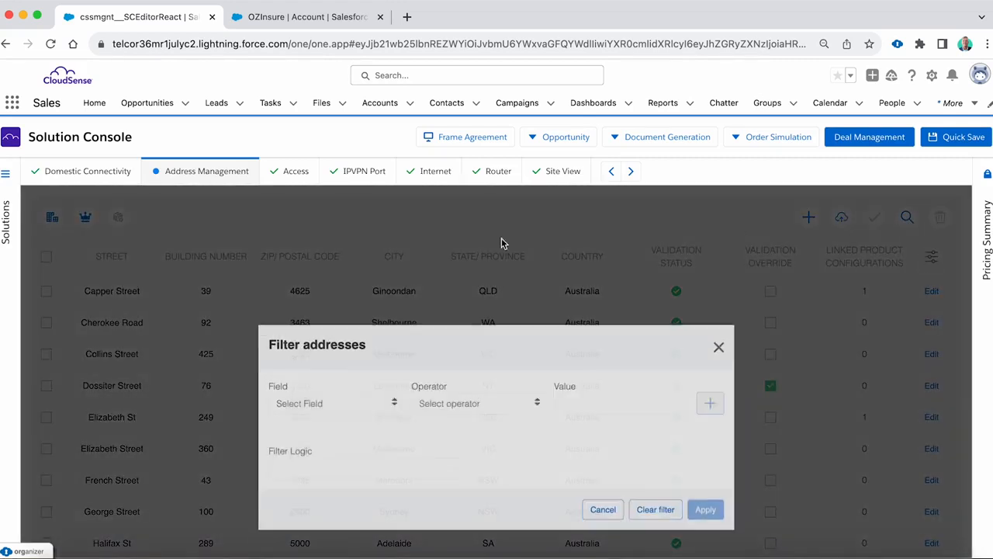
left_click(351, 424)
left_click(351, 477)
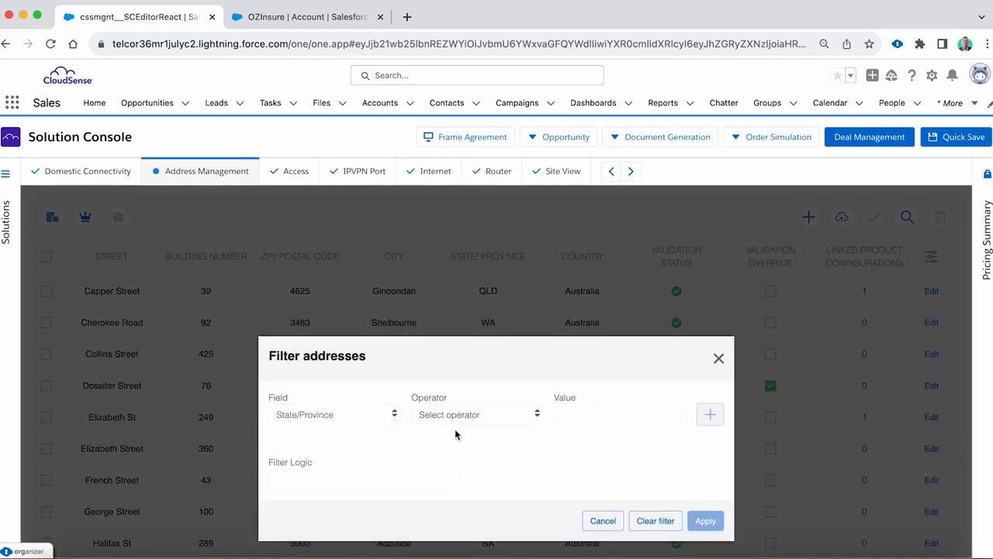
left_click(483, 420)
left_click(483, 430)
left_click(572, 420)
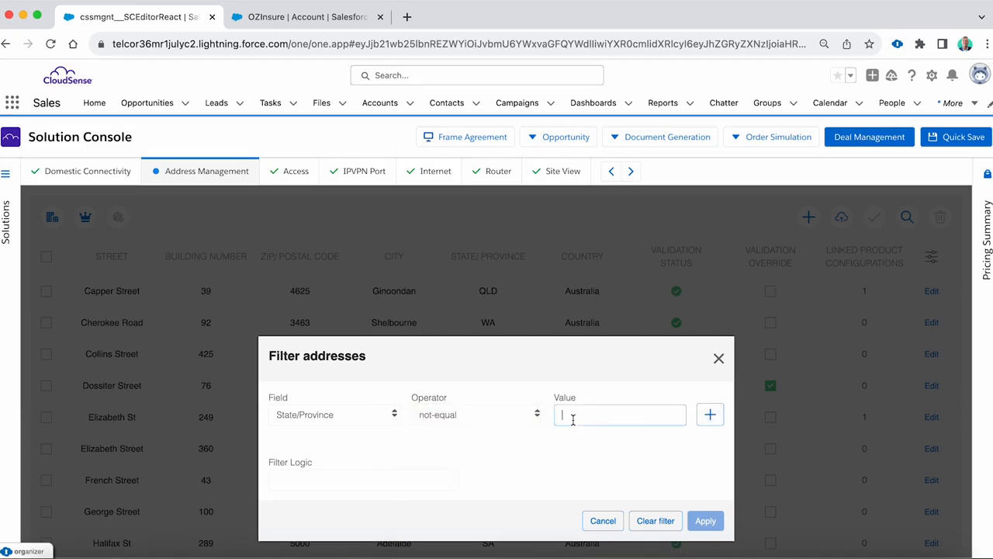
type("QLD")
left_click(710, 414)
left_click(704, 537)
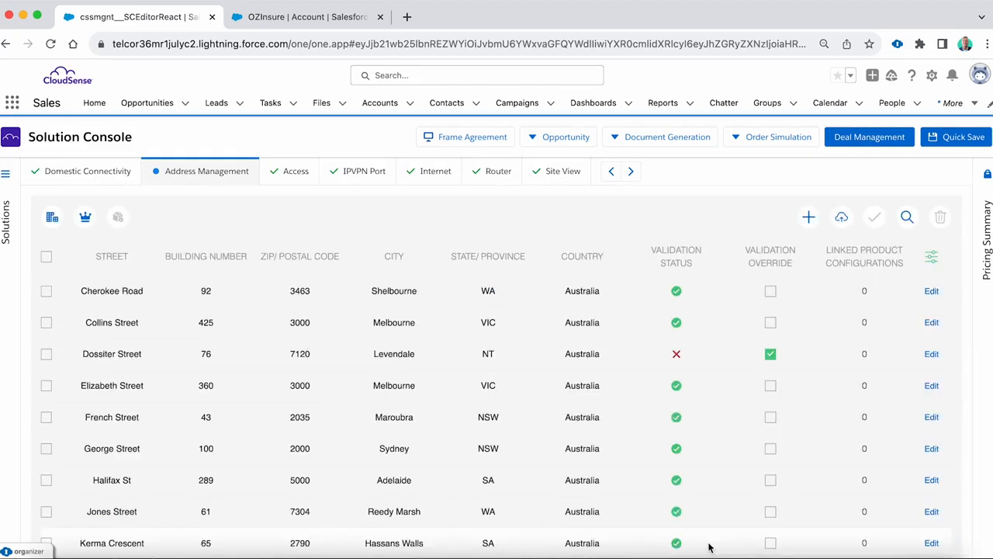
- Run an availability check on all filtered non-QLD addresses and add 100MB - Access - Fibre - Bronze - Secondary Link - Managed to every one
left_click(45, 259)
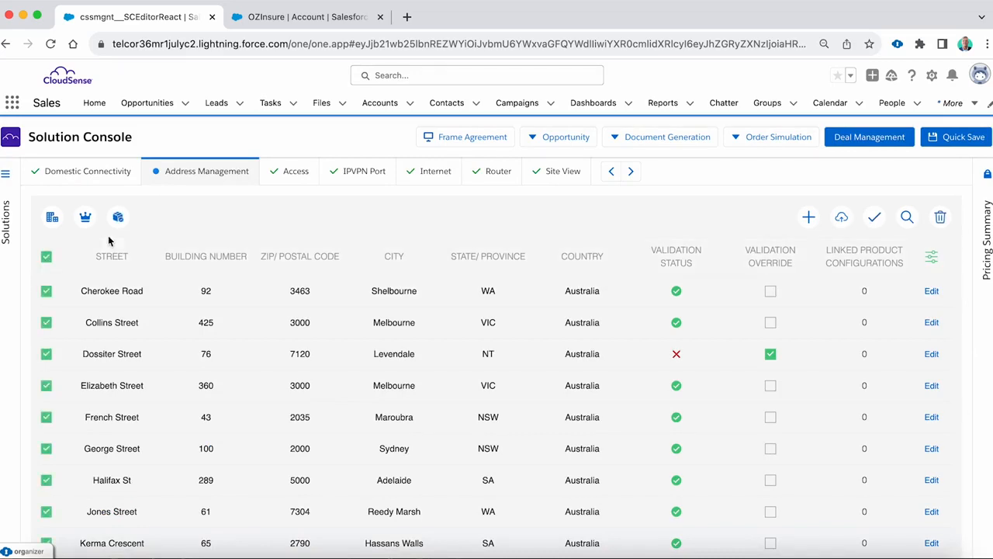
left_click(117, 221)
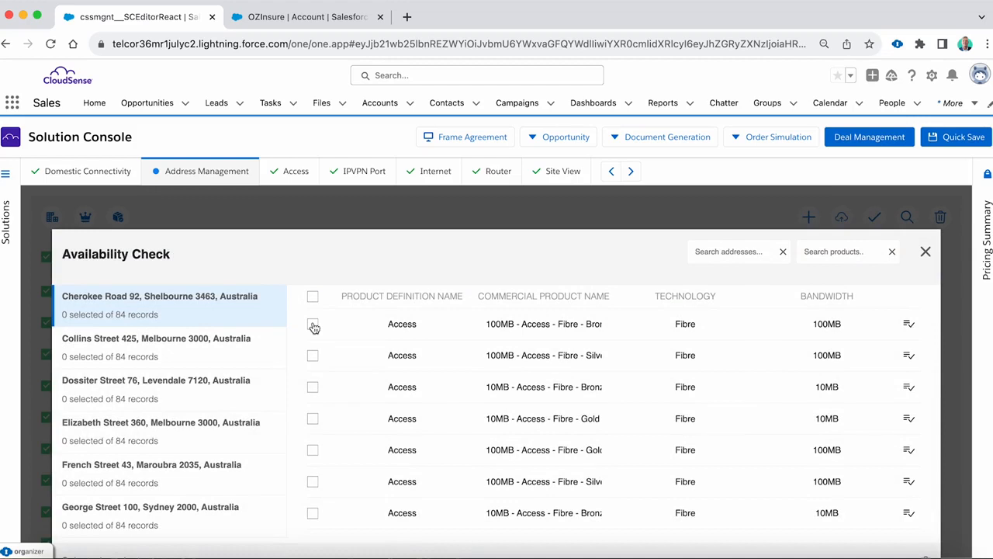
left_click(313, 325)
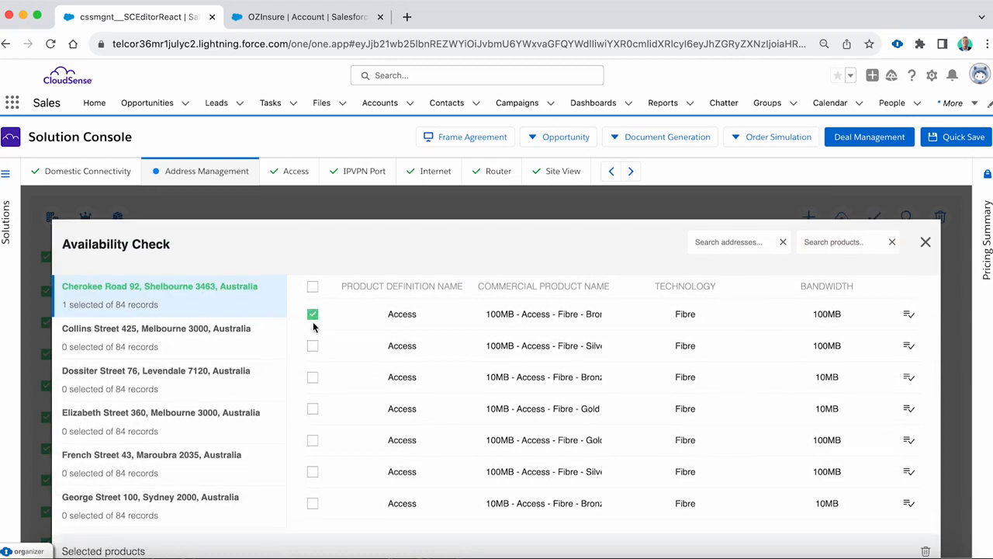
left_click(908, 315)
scroll(780, 351, "down", 10)
scroll(781, 356, "down", 5)
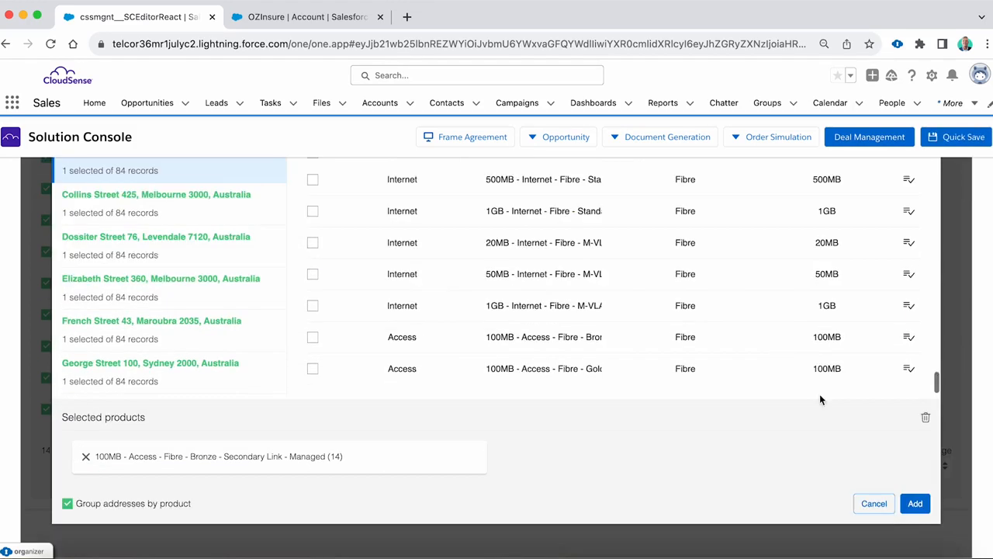
left_click(915, 505)
scroll(319, 287, "up", 3)
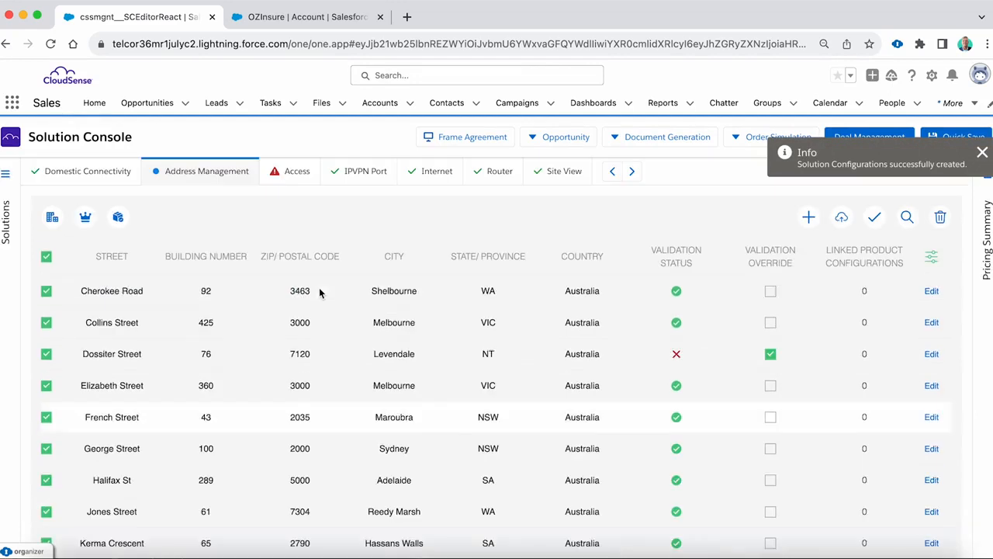
- Set the 100MB Access configuration's Router Options to BYO and its Router Model to CISCO1109
left_click(298, 171)
left_click(53, 250)
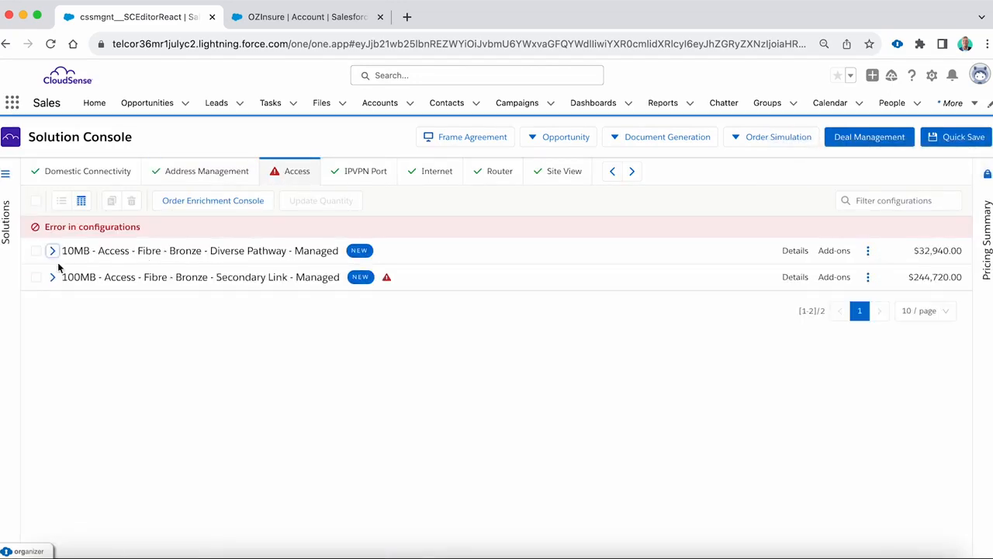
left_click(52, 277)
scroll(432, 362, "down", 1)
scroll(432, 362, "down", 1)
left_click(784, 312)
left_click(759, 376)
left_click(116, 350)
type("ClSCO1109")
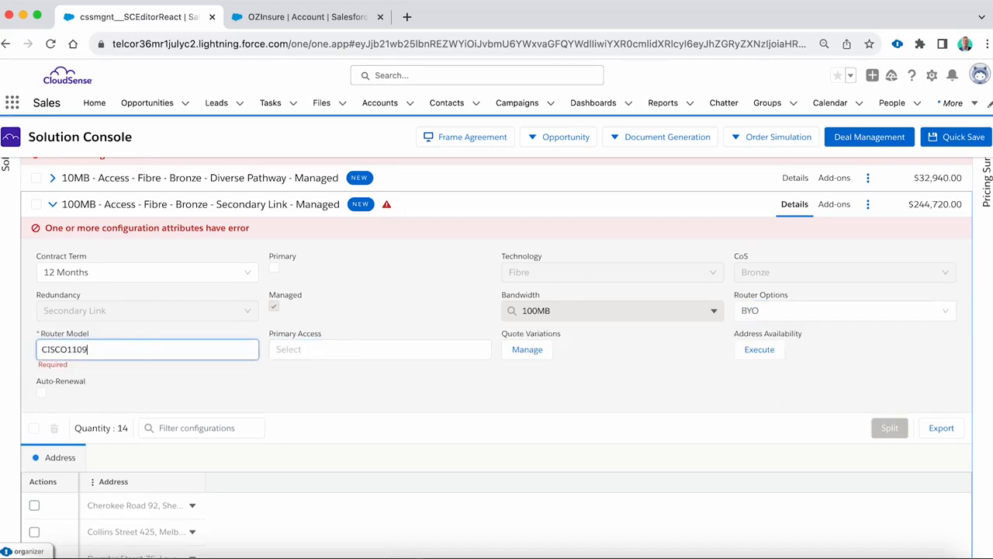
left_click(367, 402)
scroll(403, 354, "up", 1)
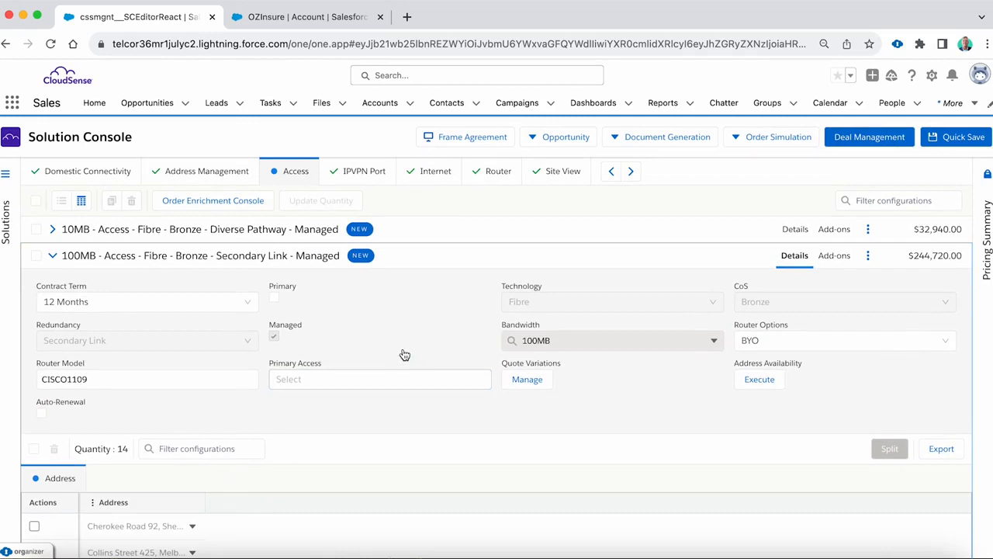